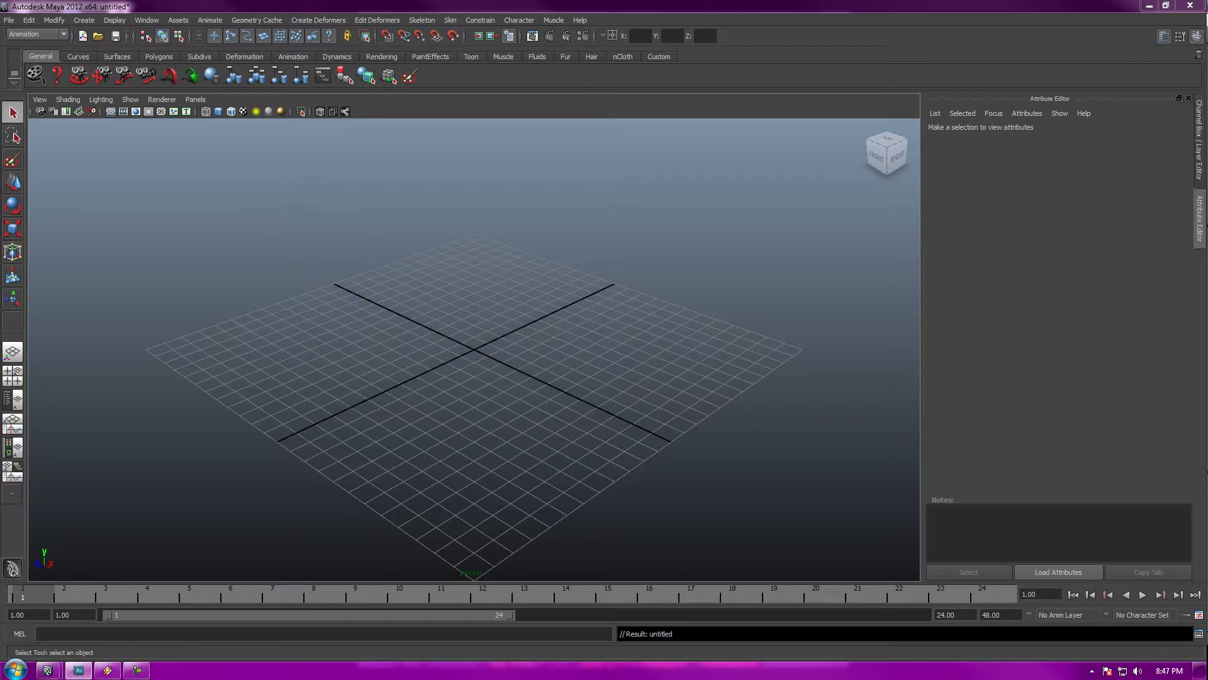
Open the scene file test.ma from the Desktop.
{"action": "left_click", "coordinate": [8, 19]}
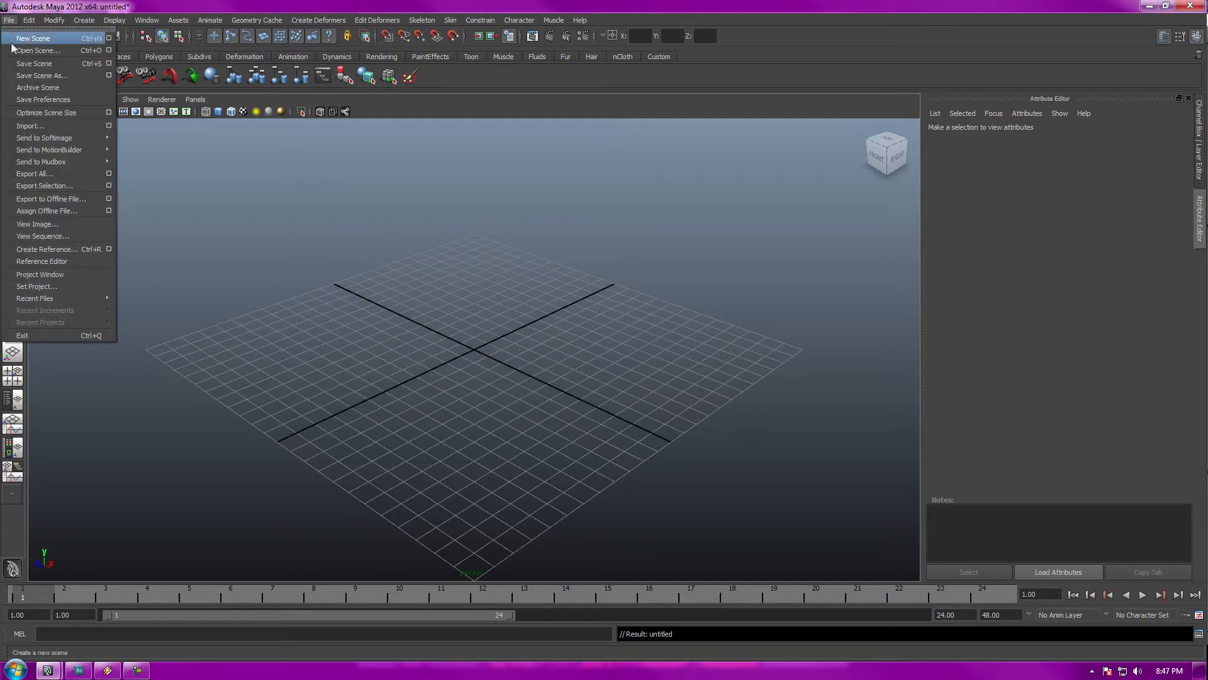
{"action": "left_click", "coordinate": [19, 50]}
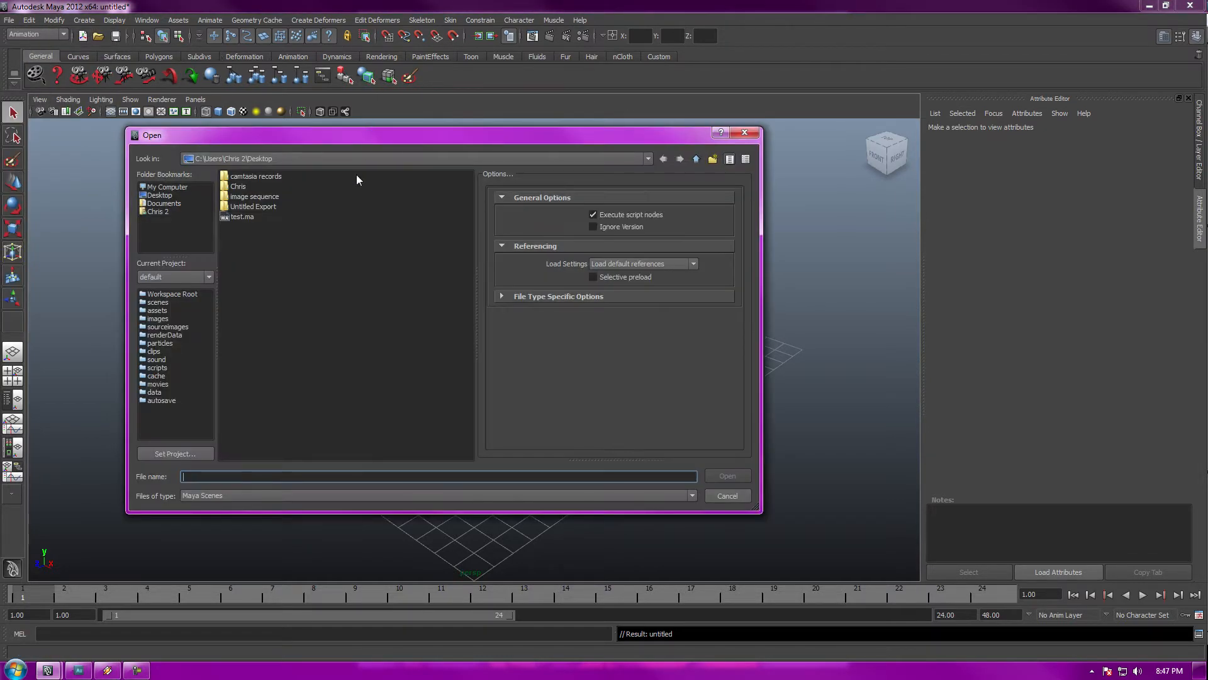
{"action": "double_click", "coordinate": [239, 217]}
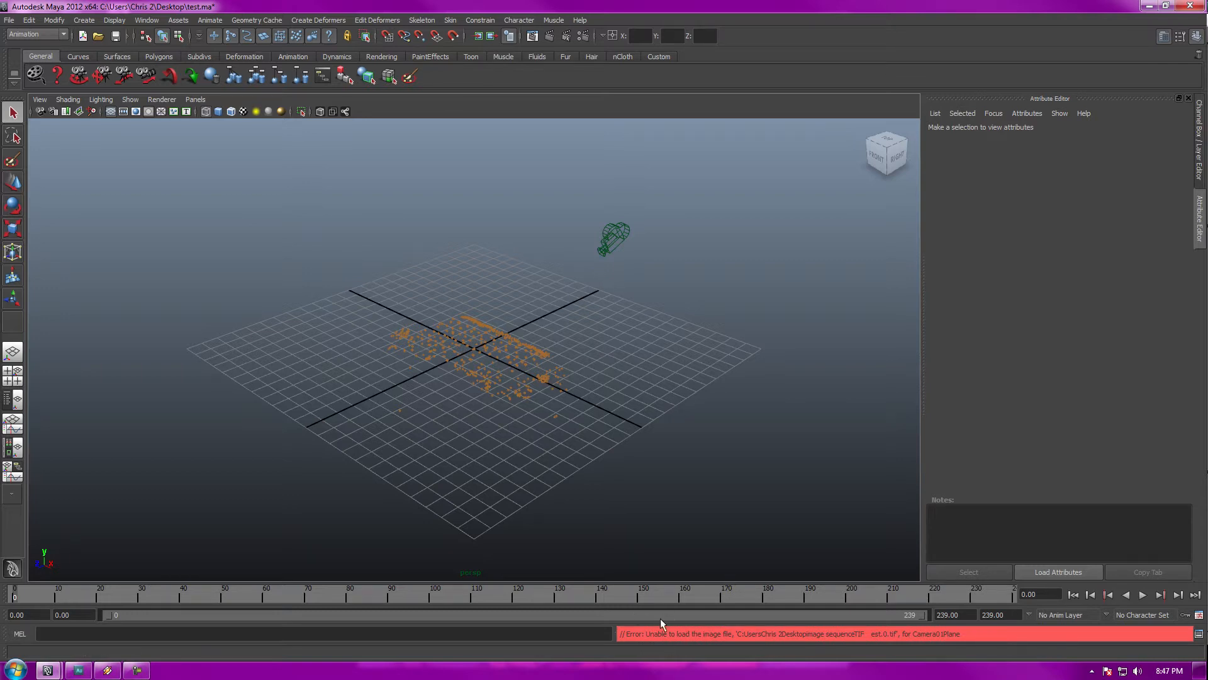
Select Camera01 in the perspective view and play back its animation to check its motion around the tracking points.
{"action": "left_click_drag", "start_coordinate": [698, 339], "coordinate": [665, 386], "text": "alt"}
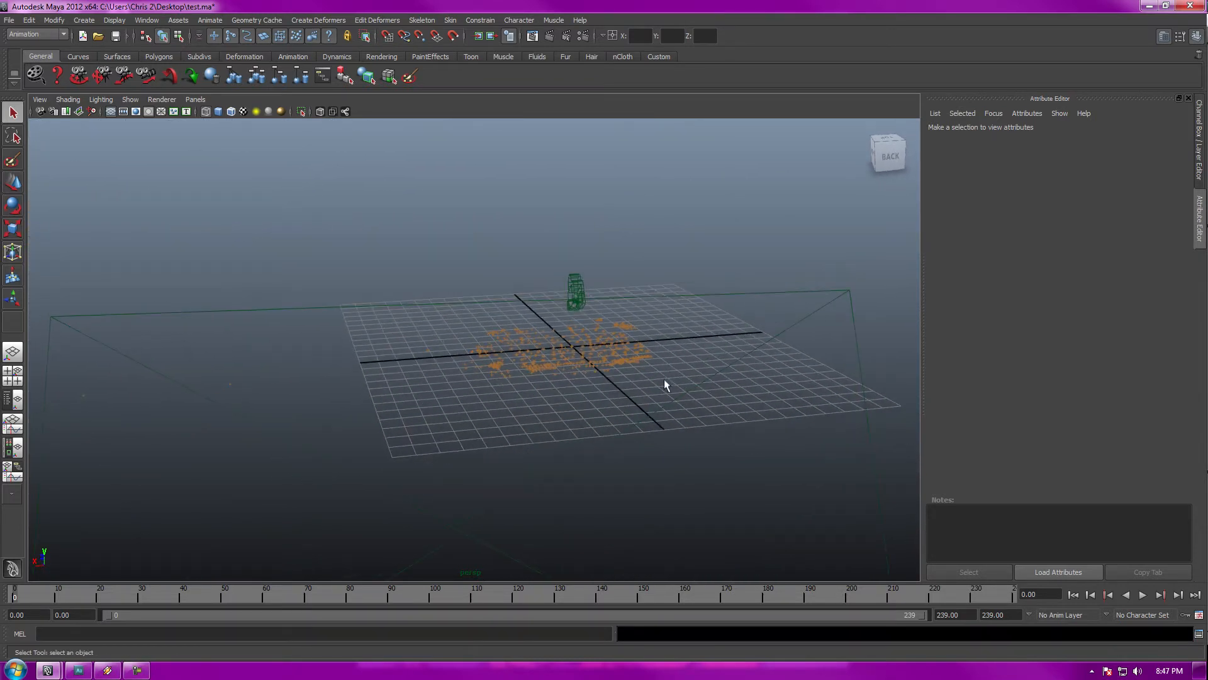
{"action": "left_click", "coordinate": [776, 299]}
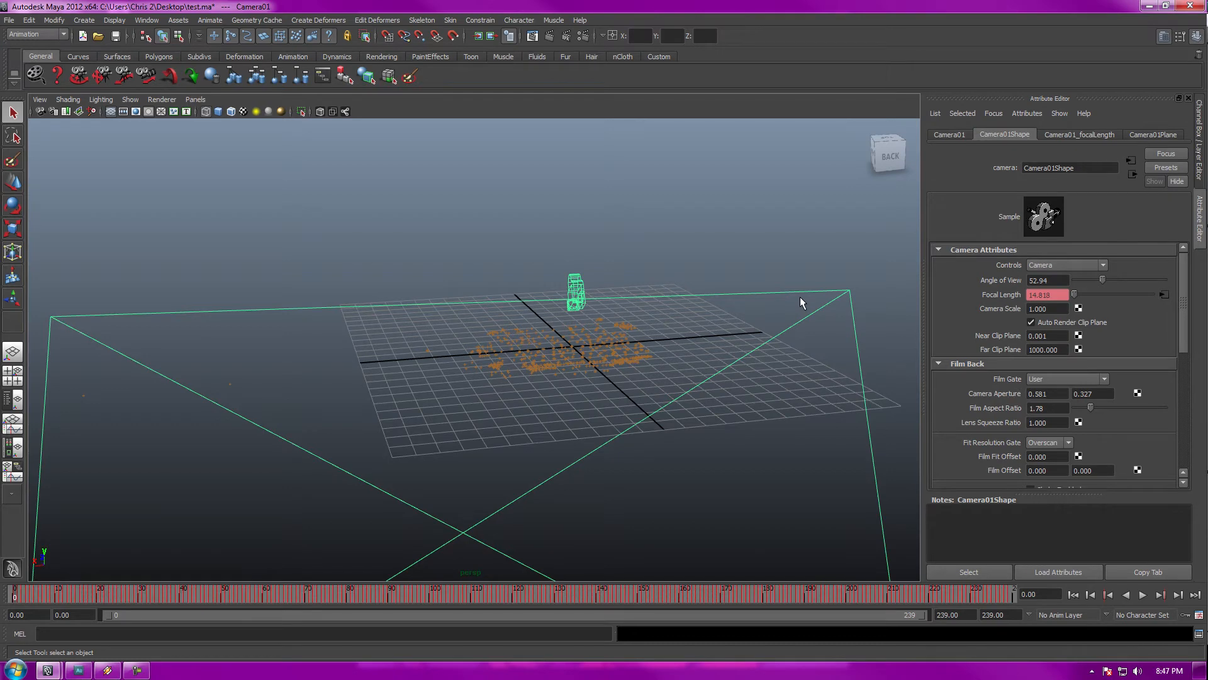
{"action": "left_click_drag", "start_coordinate": [763, 297], "coordinate": [752, 294], "text": "alt"}
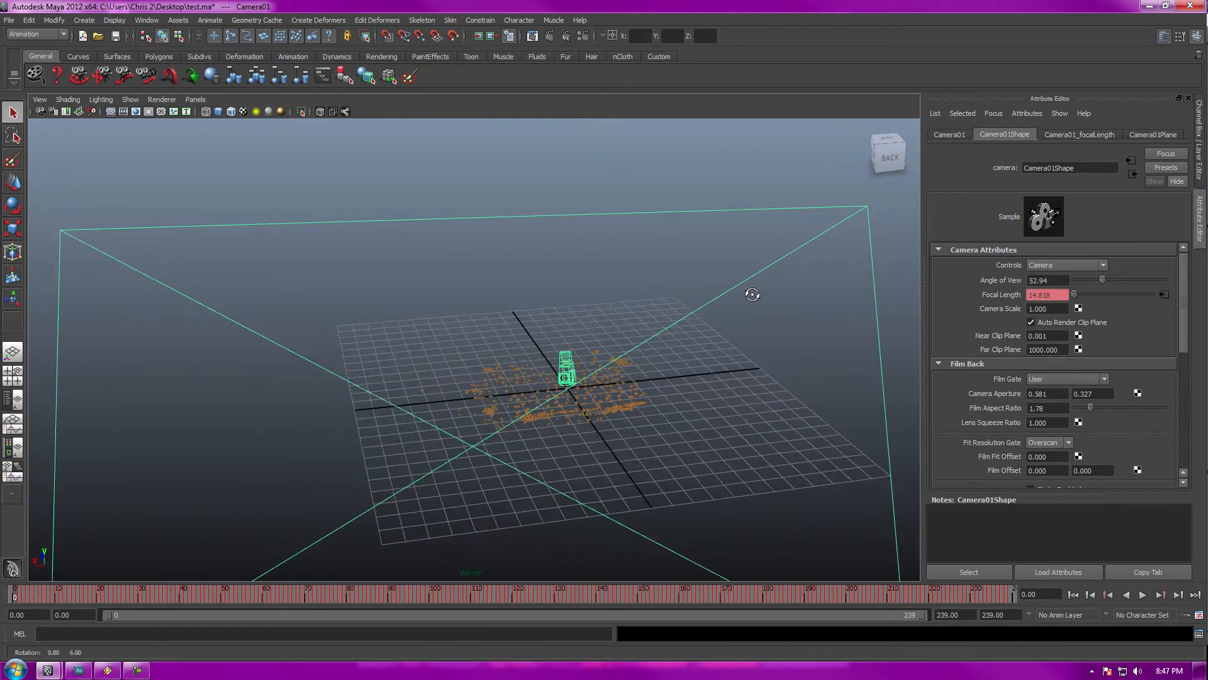
{"action": "key", "text": "alt+v"}
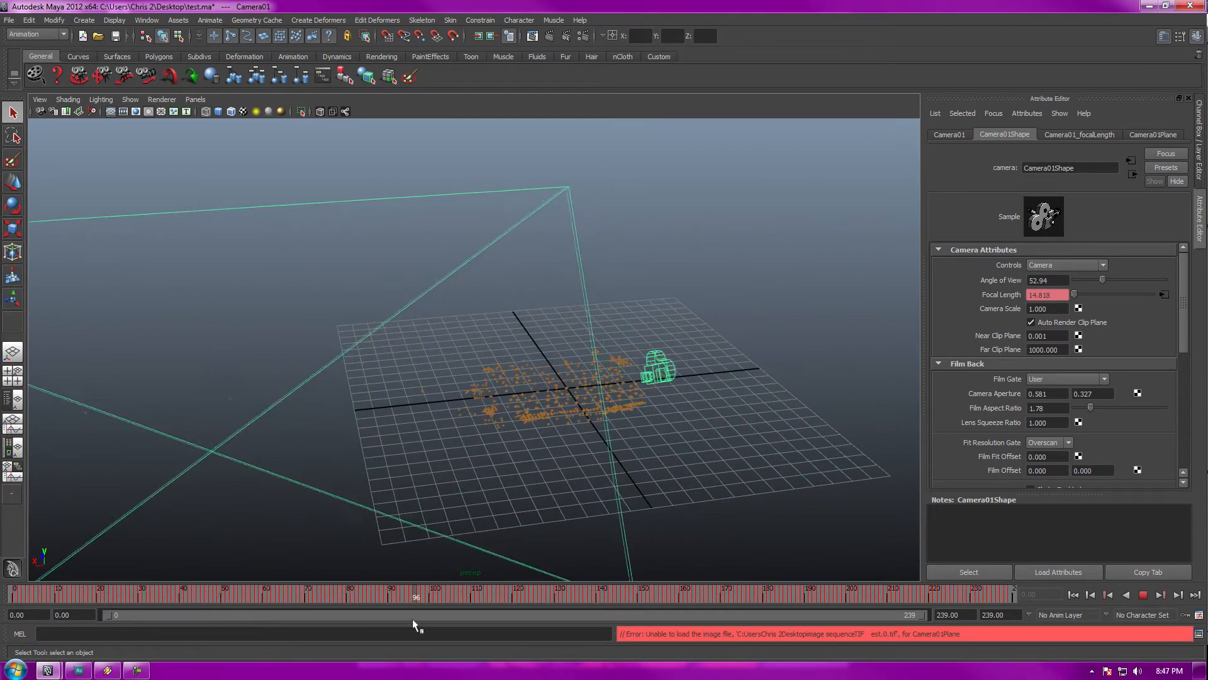
{"action": "key", "text": "alt+v"}
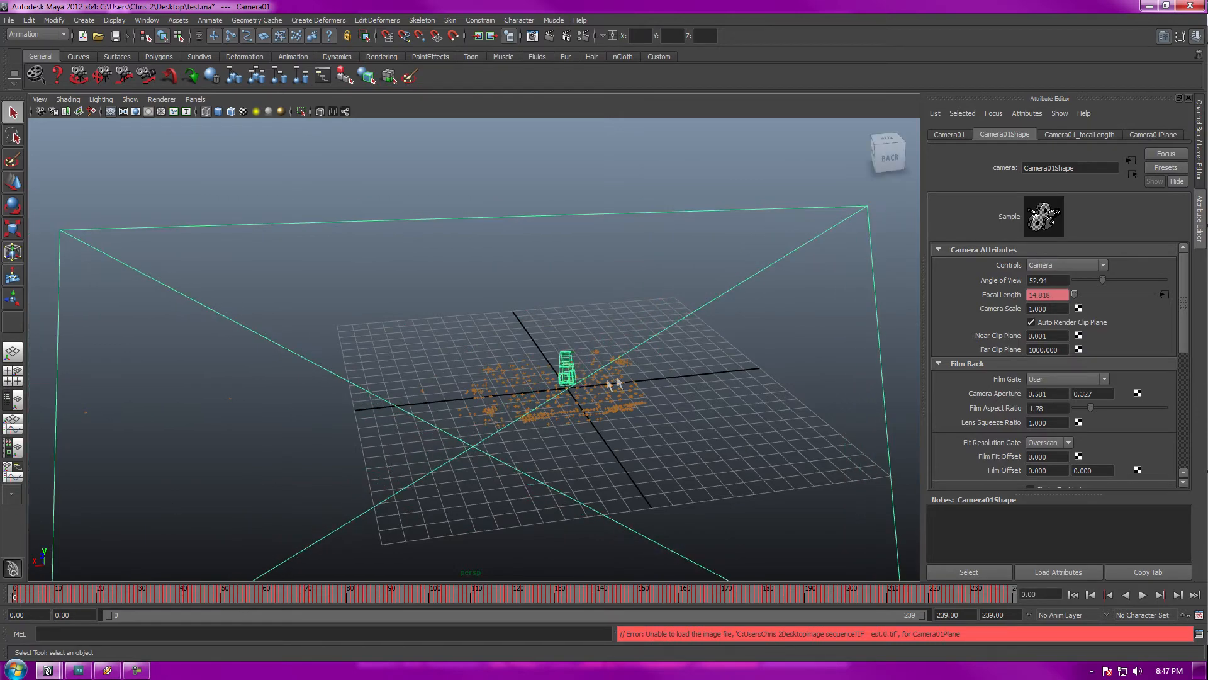
{"action": "left_click_drag", "start_coordinate": [651, 410], "coordinate": [611, 406], "text": "alt"}
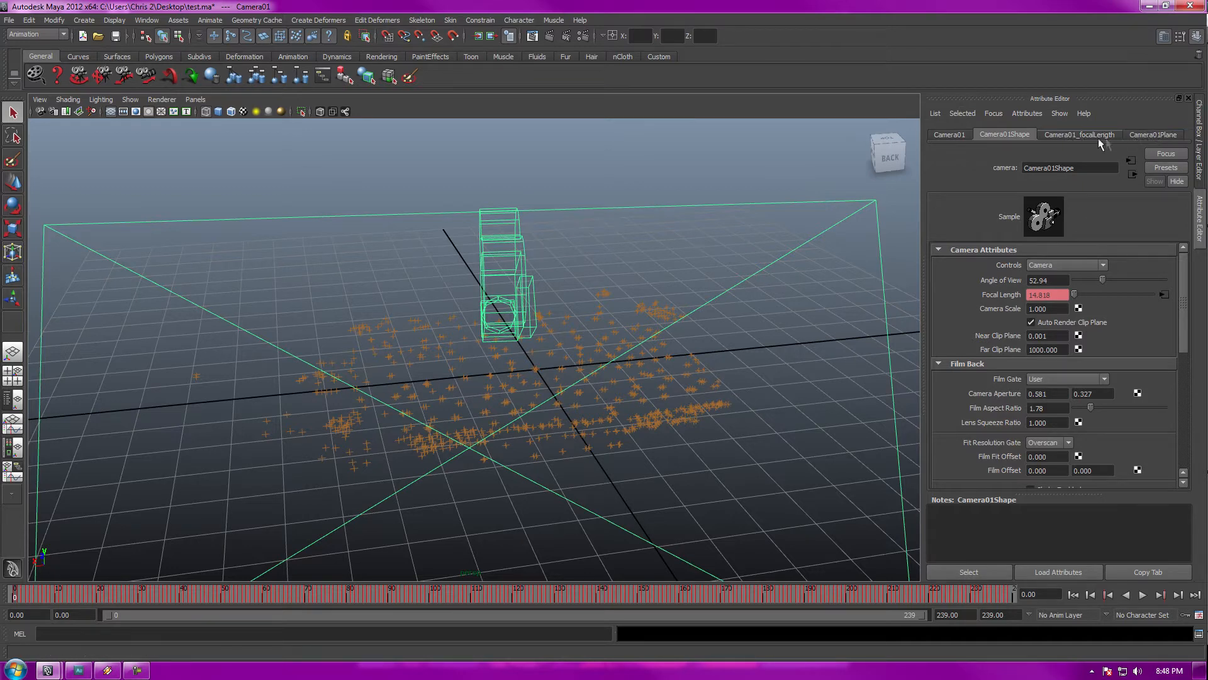
Set Camera01's image plane to the file test.00000.iff from the IFF folder inside the Desktop's image sequence folder.
{"action": "left_click", "coordinate": [1164, 37]}
{"action": "left_click", "coordinate": [1164, 36]}
{"action": "left_click", "coordinate": [1149, 136]}
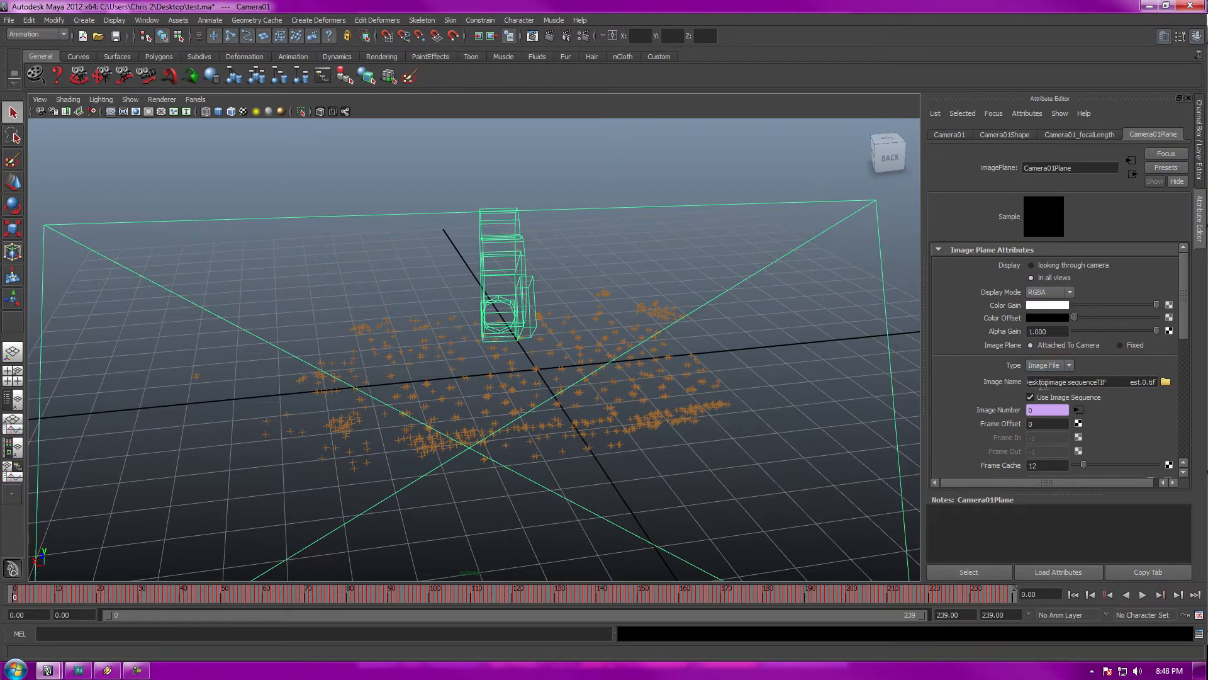
{"action": "left_click", "coordinate": [1166, 382]}
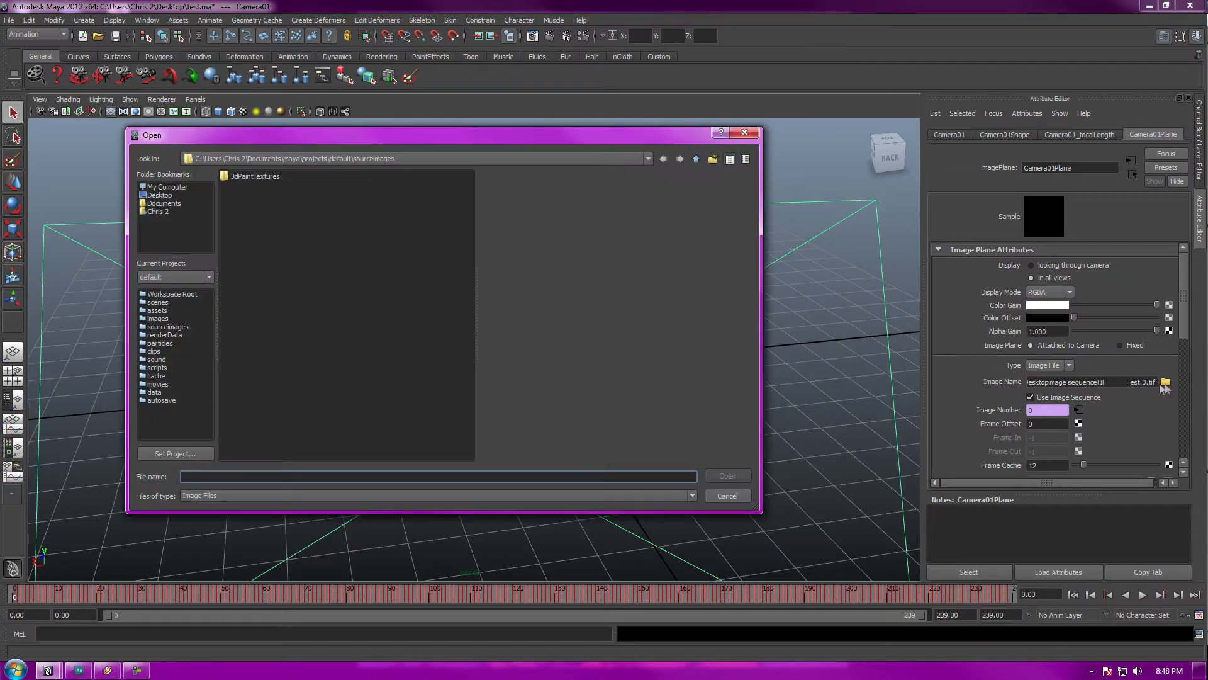
{"action": "left_click", "coordinate": [158, 196]}
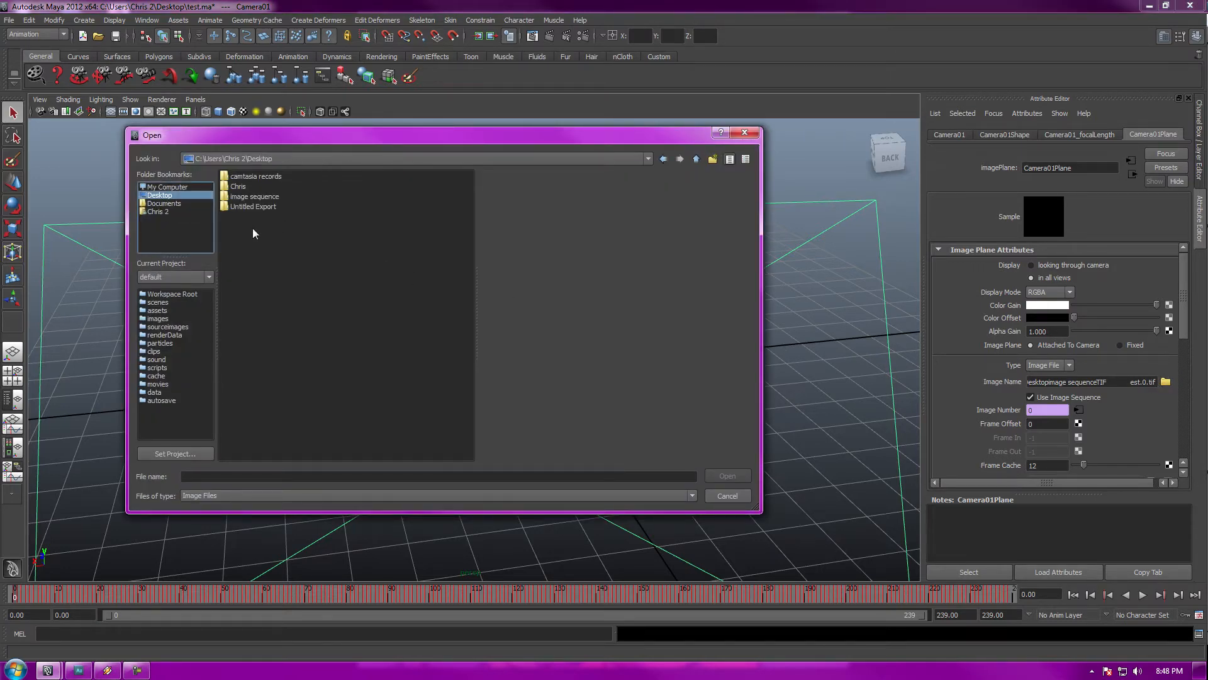
{"action": "double_click", "coordinate": [253, 196]}
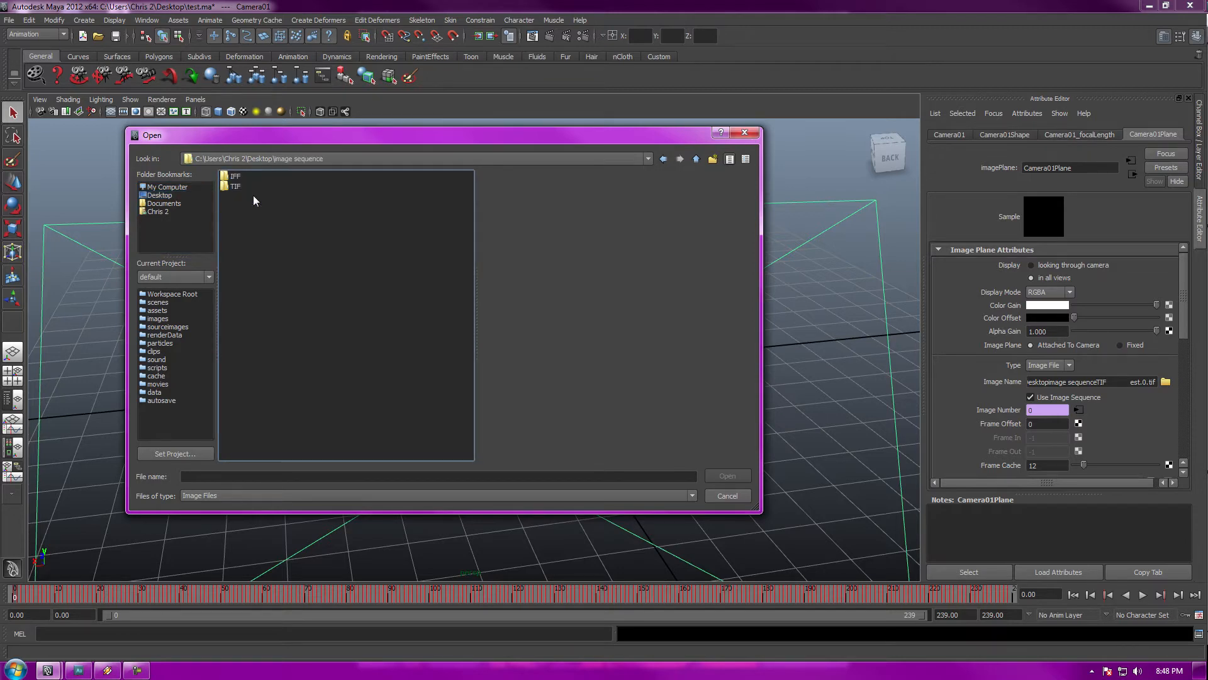
{"action": "double_click", "coordinate": [234, 178]}
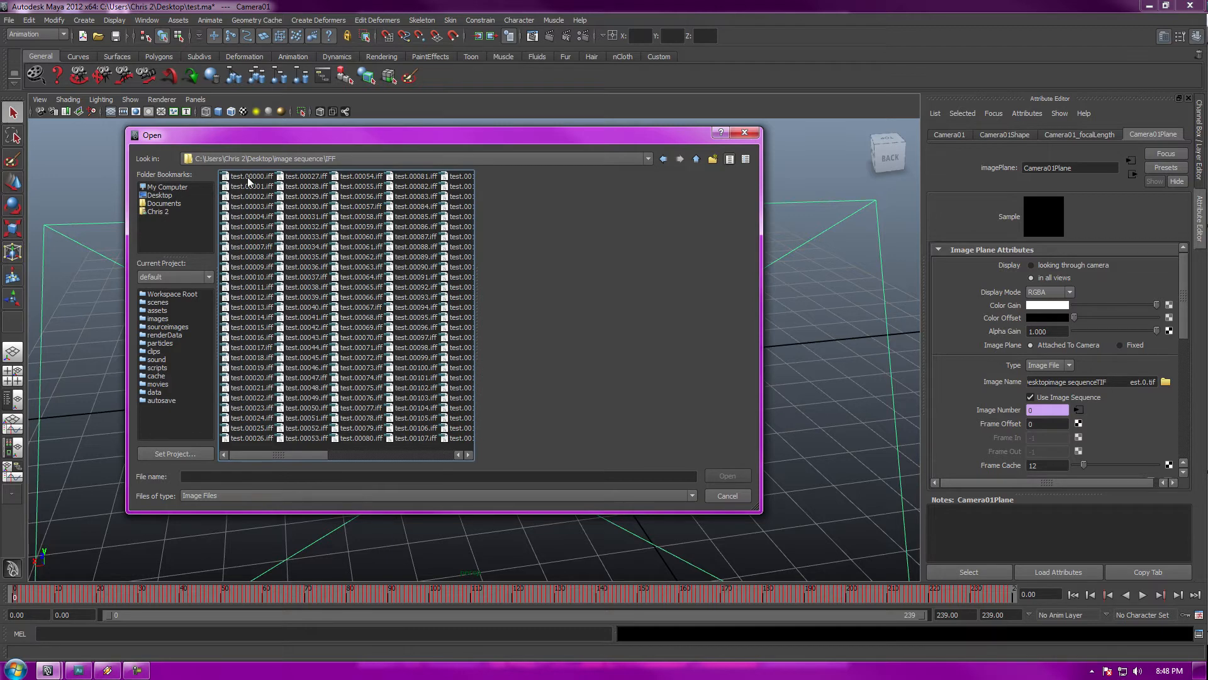
{"action": "double_click", "coordinate": [249, 182]}
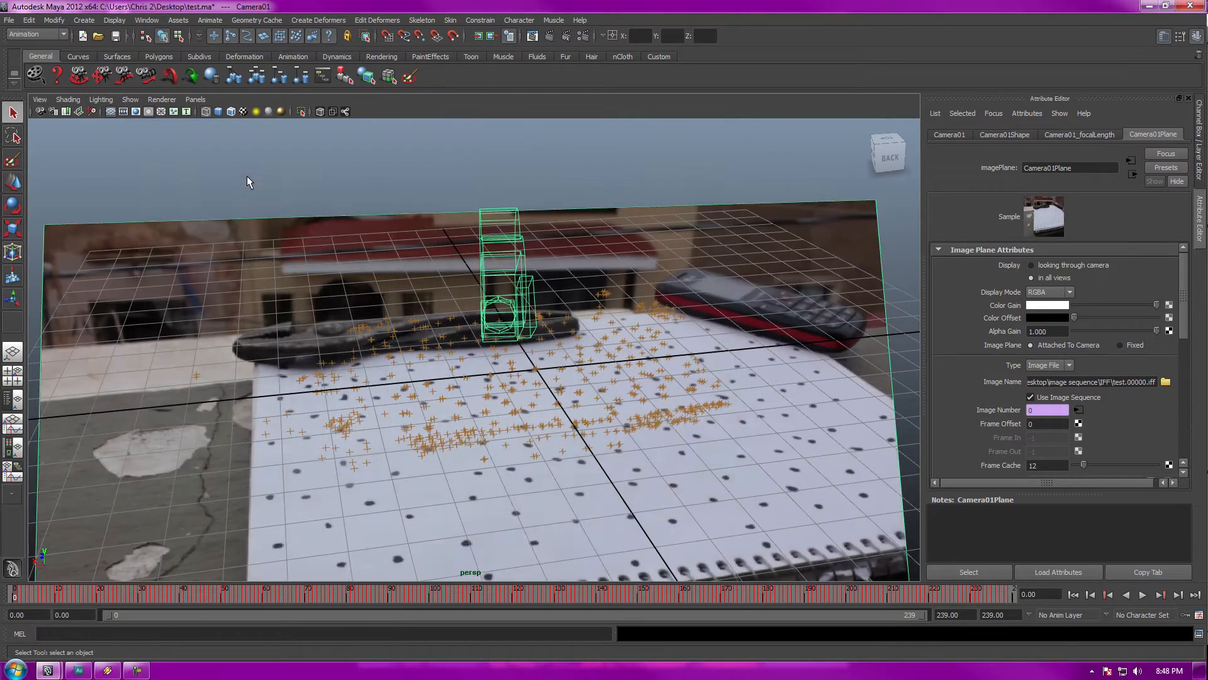
Look through Camera01, play the animation over the footage and scrub back to frame 8.
{"action": "left_click", "coordinate": [199, 101]}
{"action": "mouse_move", "coordinate": [247, 113]}
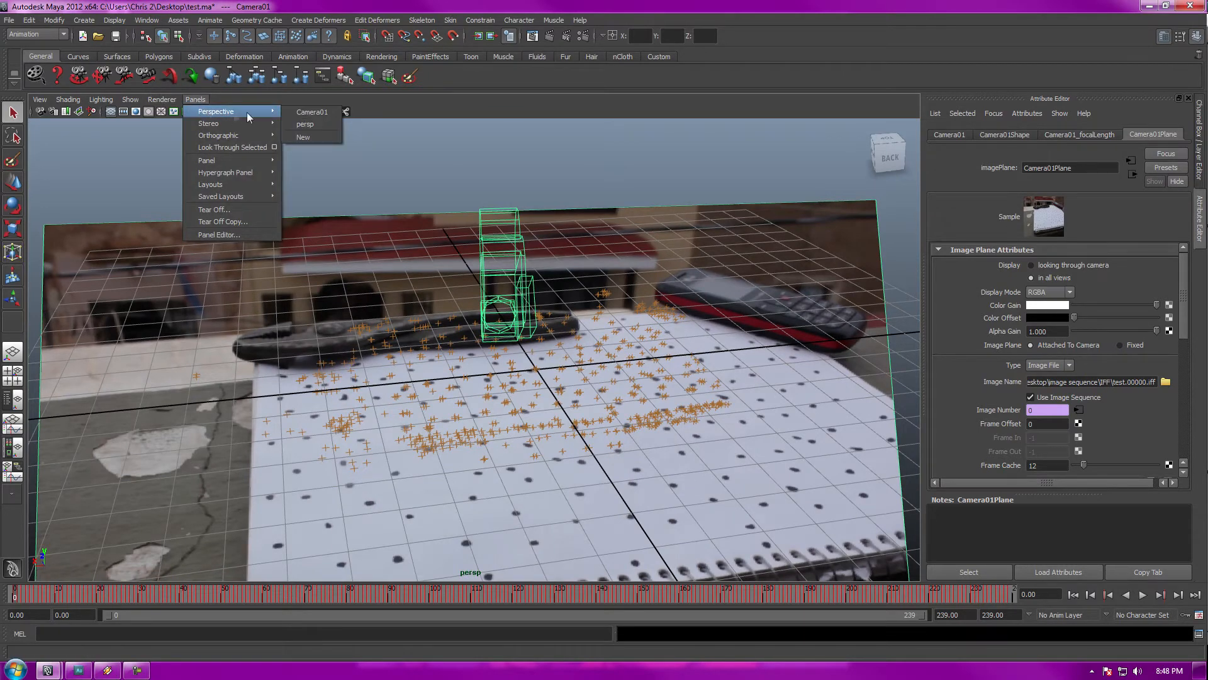
{"action": "left_click", "coordinate": [304, 113]}
{"action": "key", "text": "alt+v"}
{"action": "mouse_move", "coordinate": [216, 598]}
{"action": "left_mouse_down"}
{"action": "mouse_move", "coordinate": [1006, 596]}
{"action": "mouse_move", "coordinate": [47, 608]}
{"action": "left_mouse_up"}
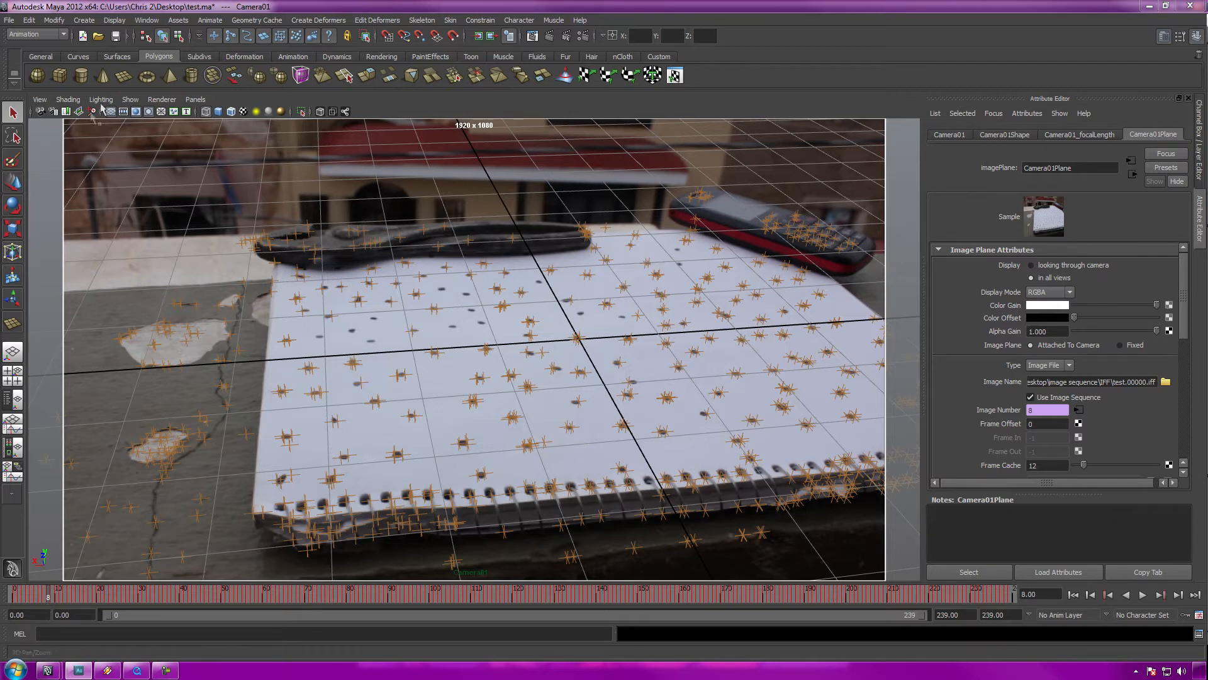
Arrange two side-by-side viewports, with the persp view beside the Camera01 view.
{"action": "left_click", "coordinate": [195, 100]}
{"action": "mouse_move", "coordinate": [233, 114]}
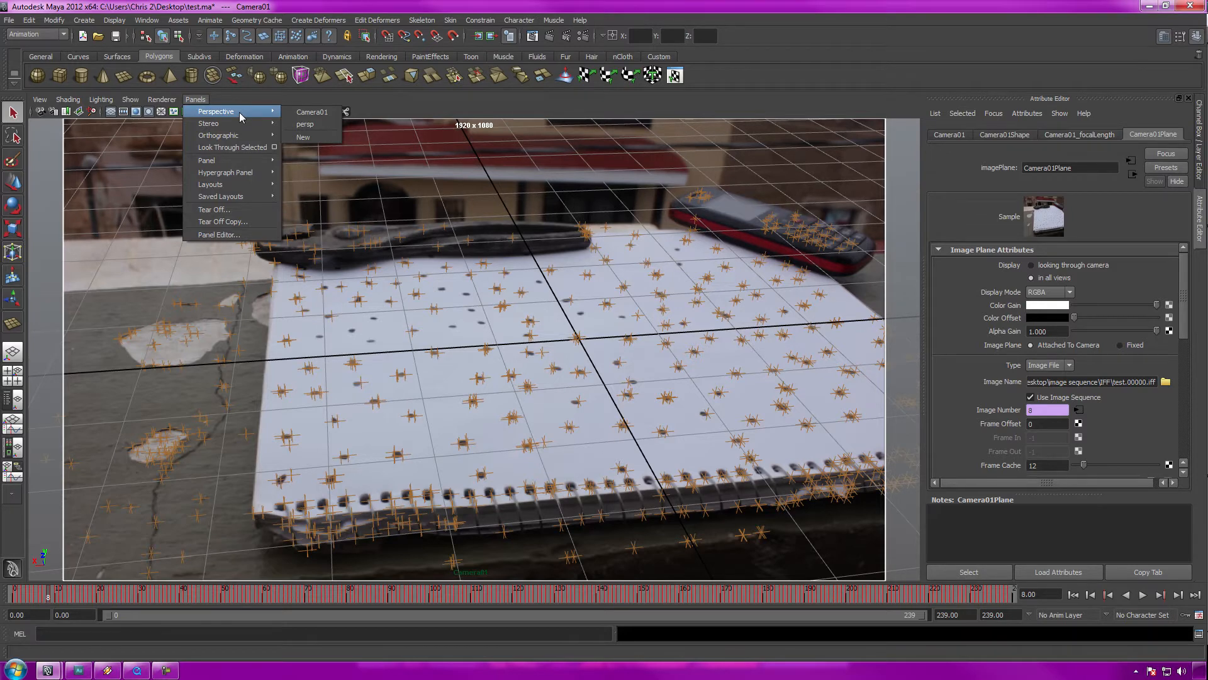
{"action": "left_click", "coordinate": [509, 348]}
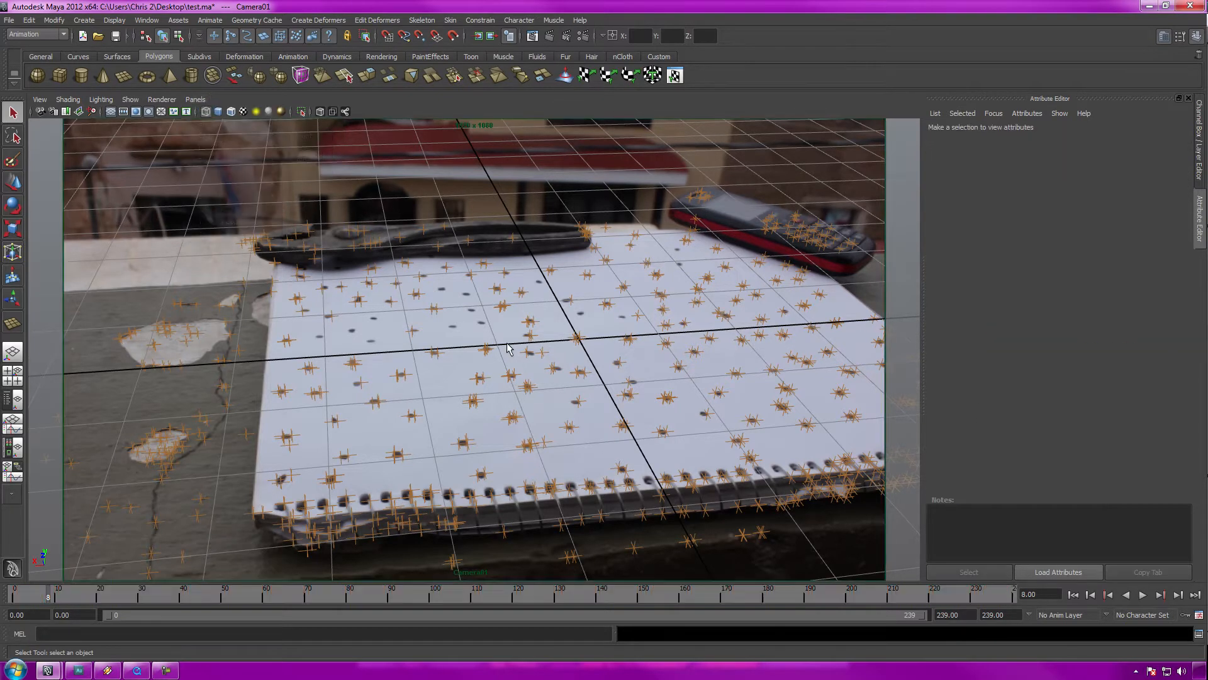
{"action": "key", "text": "space"}
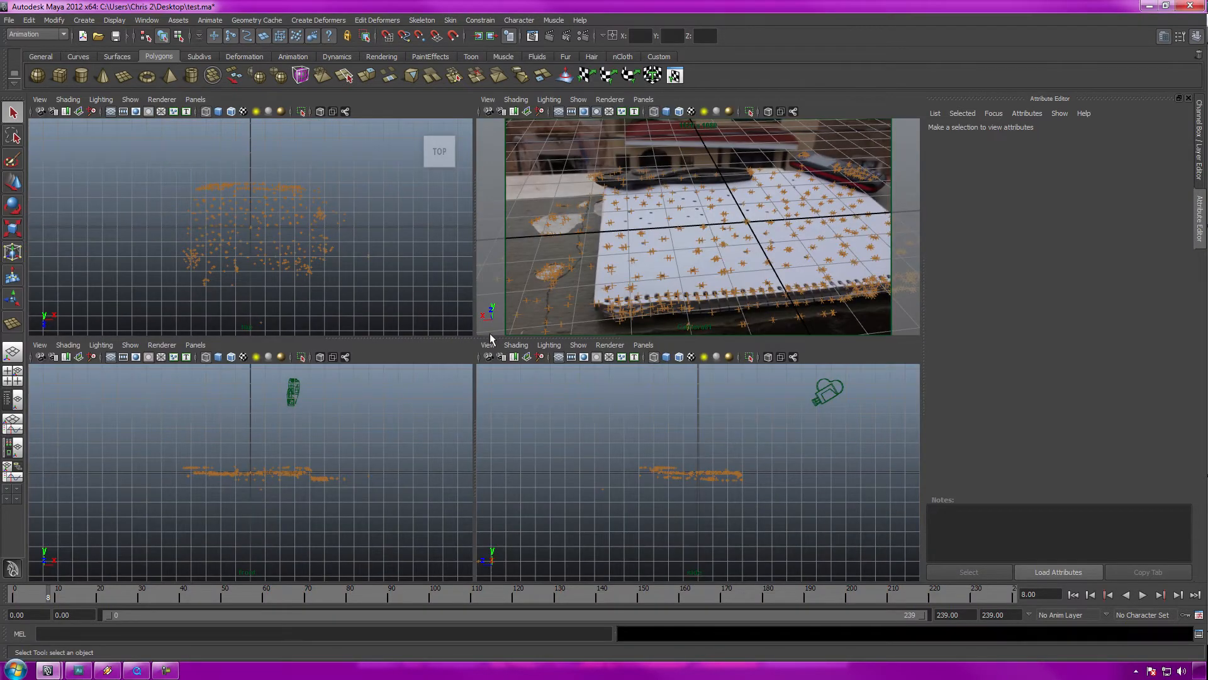
{"action": "left_click_drag", "start_coordinate": [488, 338], "coordinate": [470, 613]}
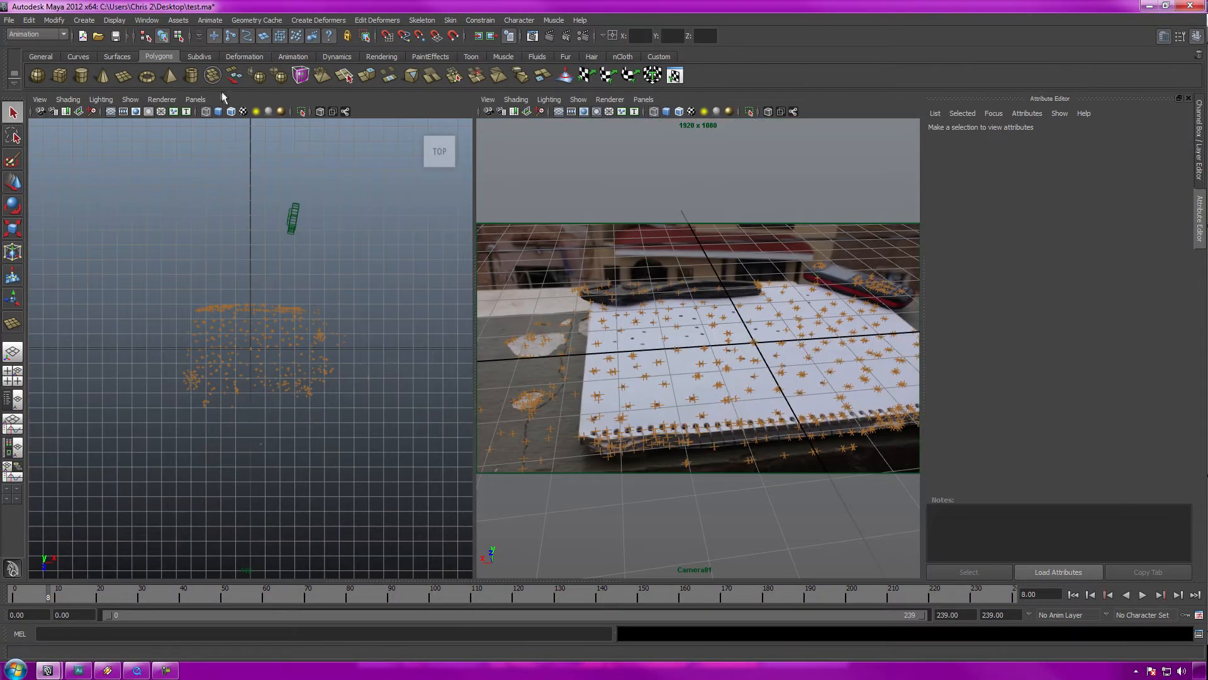
{"action": "left_click", "coordinate": [195, 100]}
{"action": "left_click", "coordinate": [306, 124]}
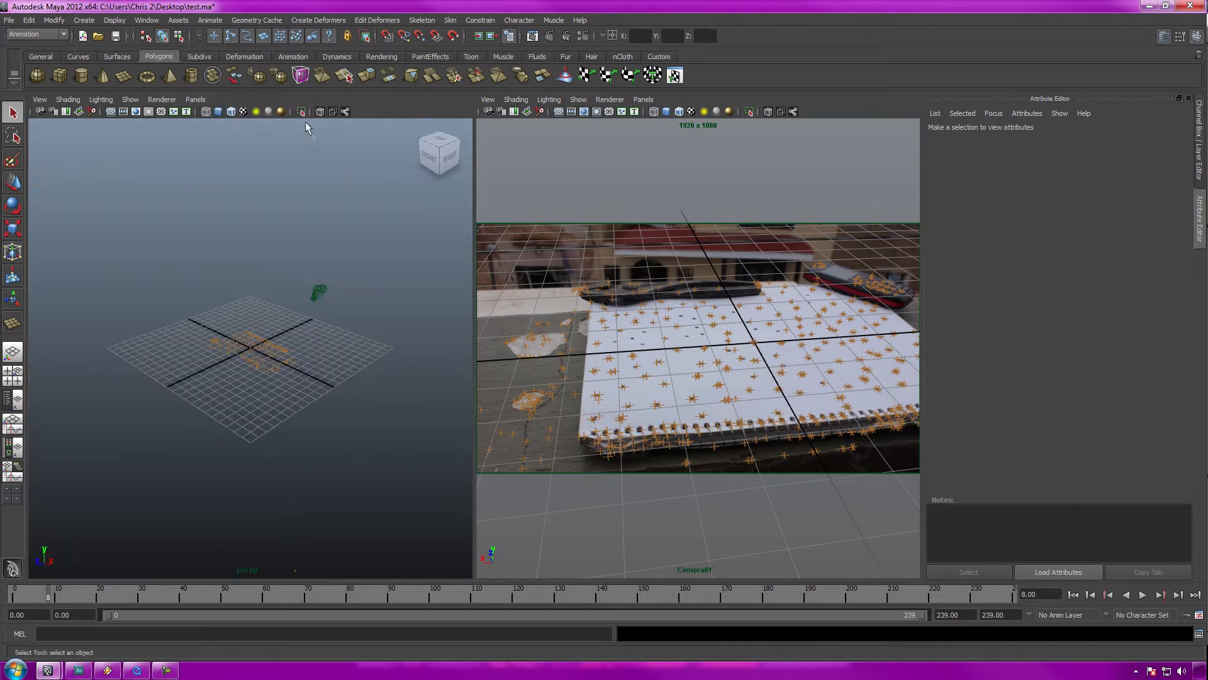
Scrub to frame 118 and frame the grid, tracking points and camera in the perspective view.
{"action": "scroll", "coordinate": [286, 321], "scroll_direction": "up", "scroll_amount": 5}
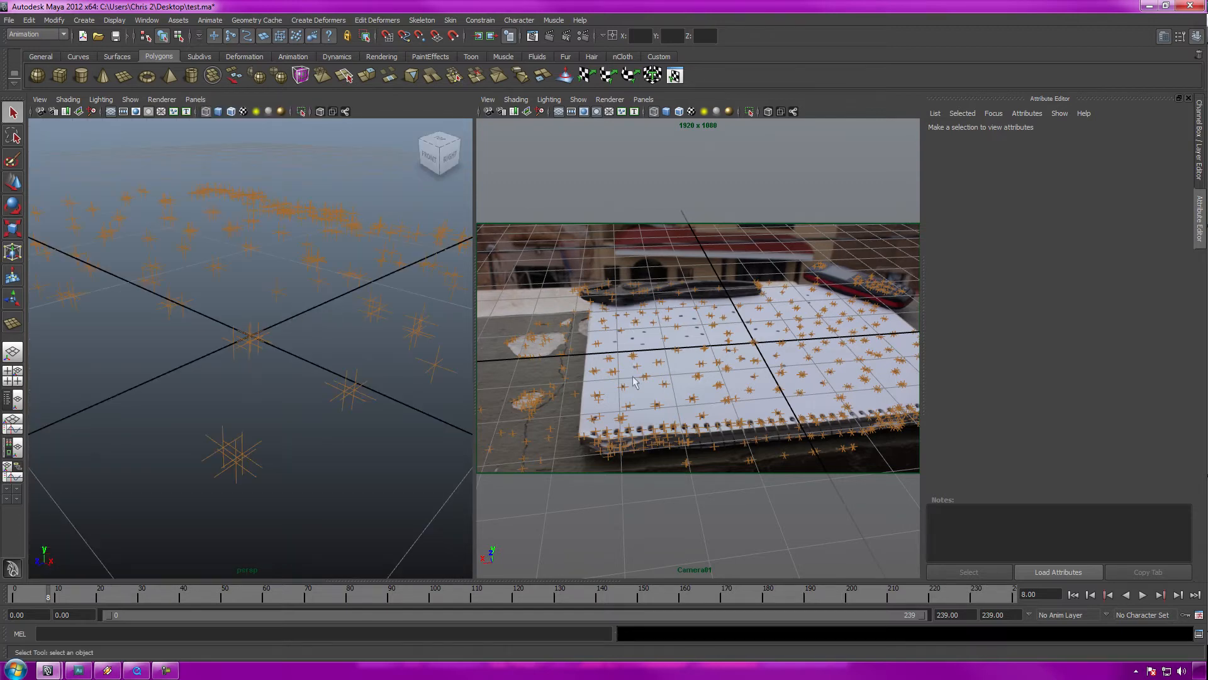
{"action": "left_click_drag", "start_coordinate": [486, 598], "coordinate": [535, 599]}
{"action": "scroll", "coordinate": [296, 281], "scroll_direction": "down", "scroll_amount": 5}
{"action": "scroll", "coordinate": [295, 334], "scroll_direction": "up", "scroll_amount": 5}
{"action": "left_click_drag", "start_coordinate": [295, 334], "coordinate": [377, 324], "text": "alt"}
{"action": "middle_click_drag", "start_coordinate": [378, 324], "coordinate": [294, 329], "text": "alt"}
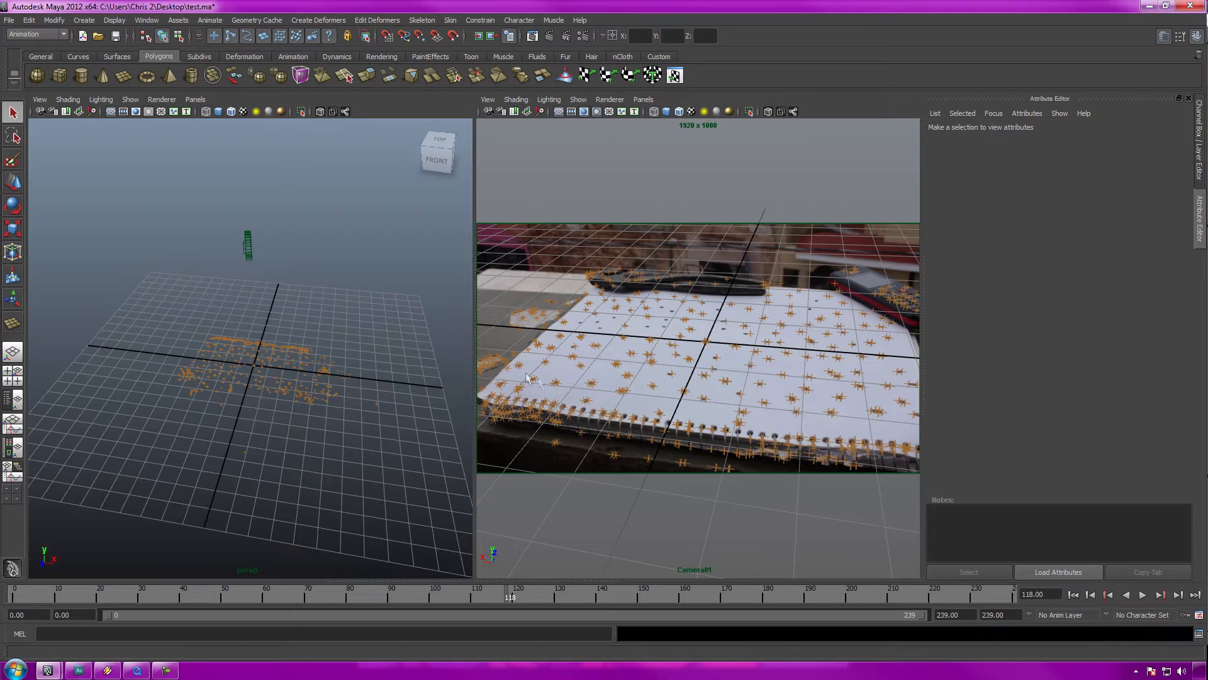
Lock all of Camera01's transform and shape channels, from Translate X through Center Of Interest.
{"action": "left_click", "coordinate": [248, 245]}
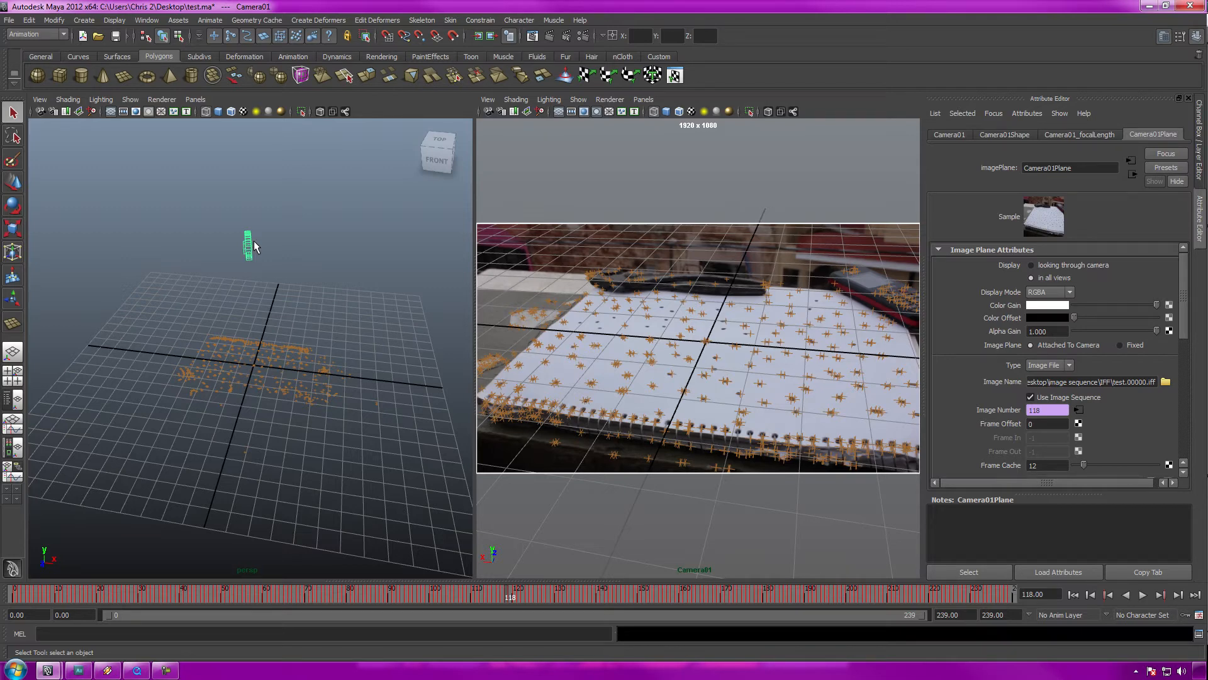
{"action": "left_click", "coordinate": [1196, 37]}
{"action": "left_click", "coordinate": [1198, 38]}
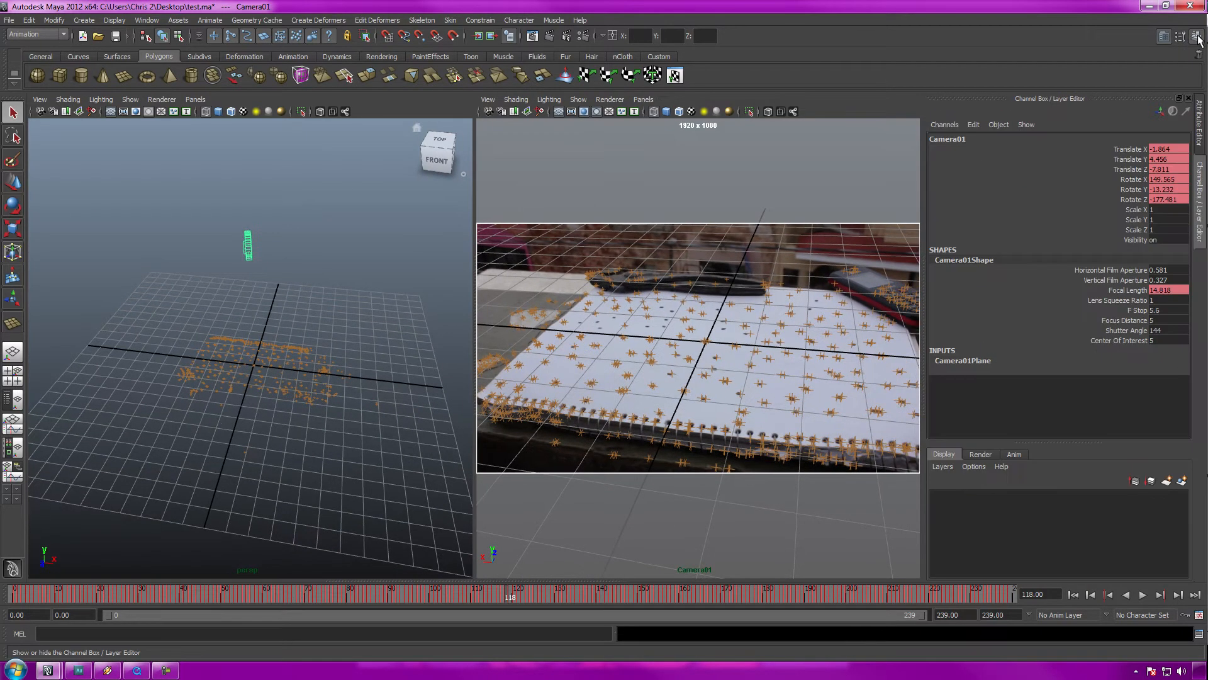
{"action": "left_click", "coordinate": [1125, 149]}
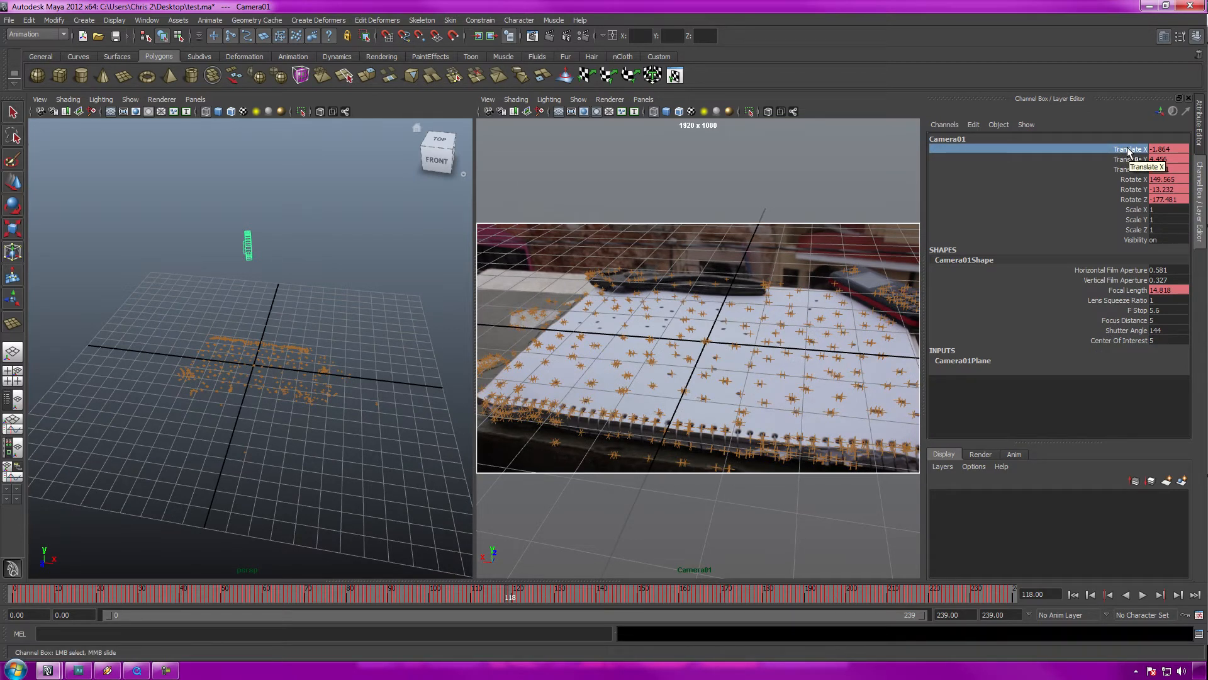
{"action": "left_click", "coordinate": [1122, 342], "text": "shift"}
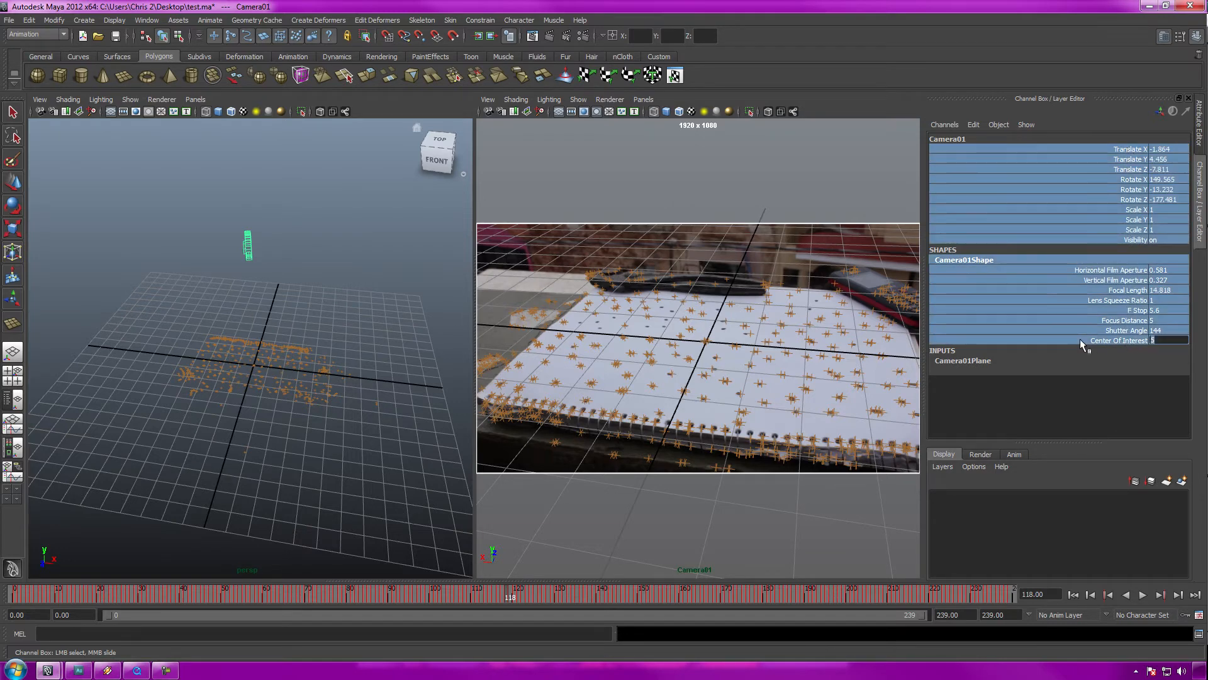
{"action": "right_click", "coordinate": [1045, 216]}
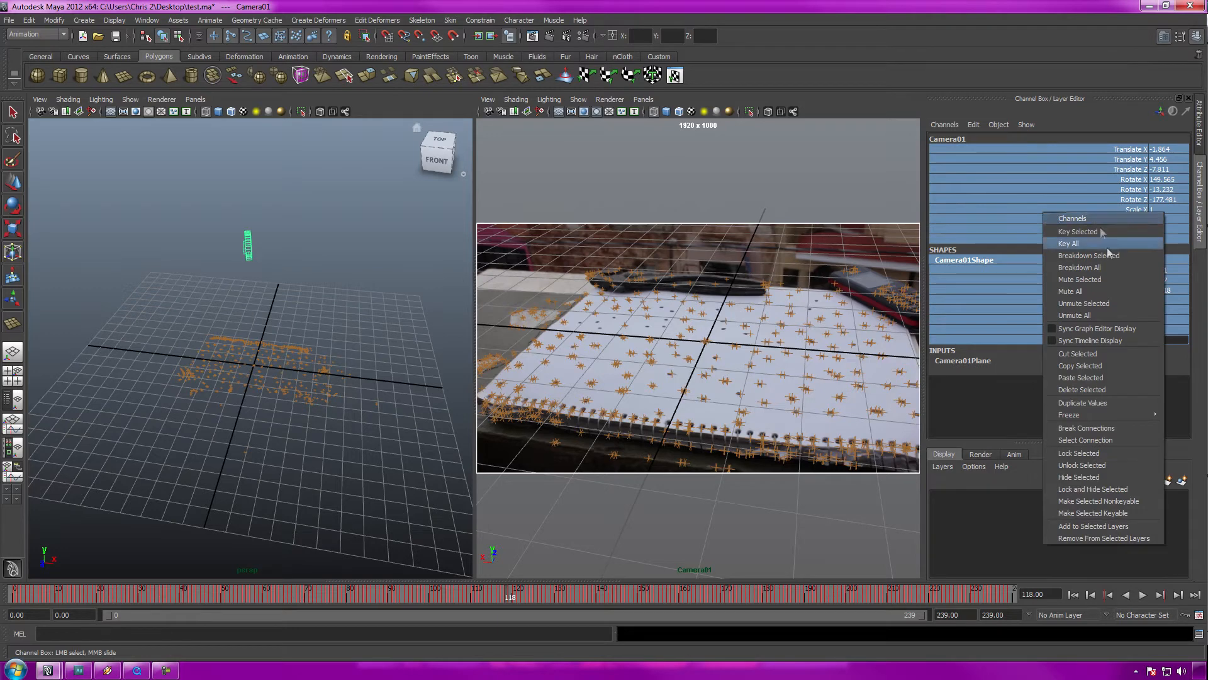
{"action": "left_click", "coordinate": [1096, 453]}
{"action": "key", "text": "q"}
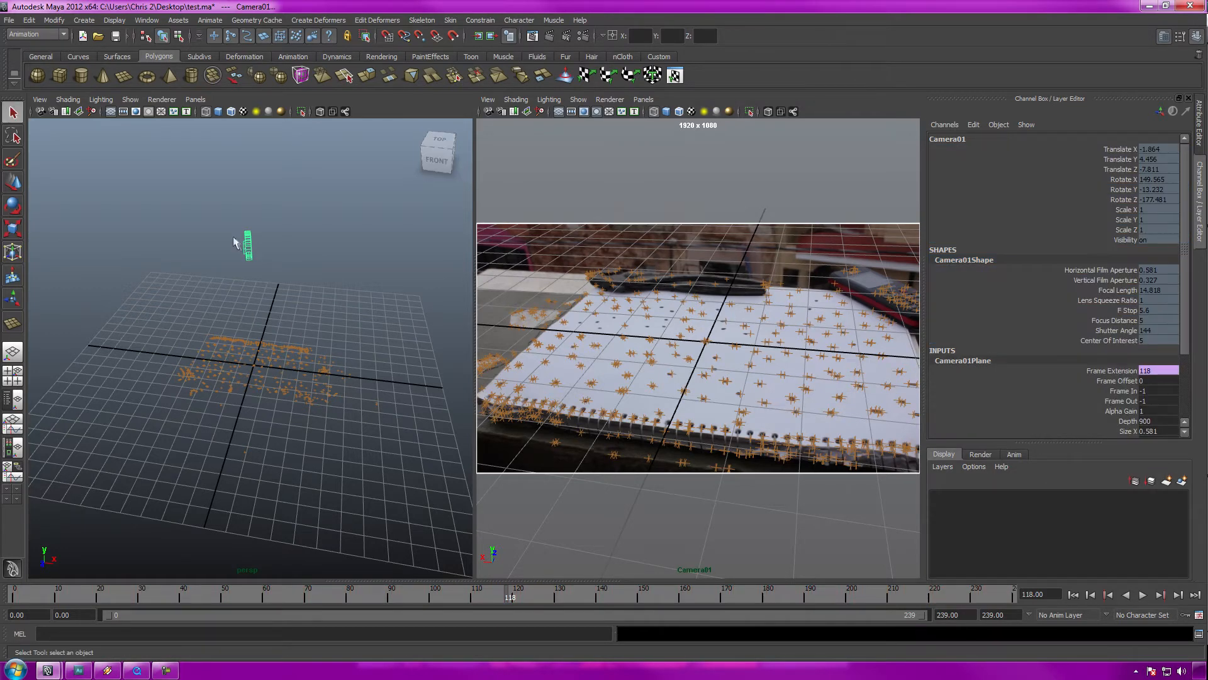
Test the lock by trying to move and rotate Camera01 and shift its centre of interest with the manipulators.
{"action": "left_click_drag", "start_coordinate": [236, 240], "coordinate": [306, 283]}
{"action": "left_click", "coordinate": [14, 182]}
{"action": "left_click", "coordinate": [293, 267]}
{"action": "left_click_drag", "start_coordinate": [198, 222], "coordinate": [284, 288]}
{"action": "left_click", "coordinate": [12, 205]}
{"action": "left_click", "coordinate": [13, 299]}
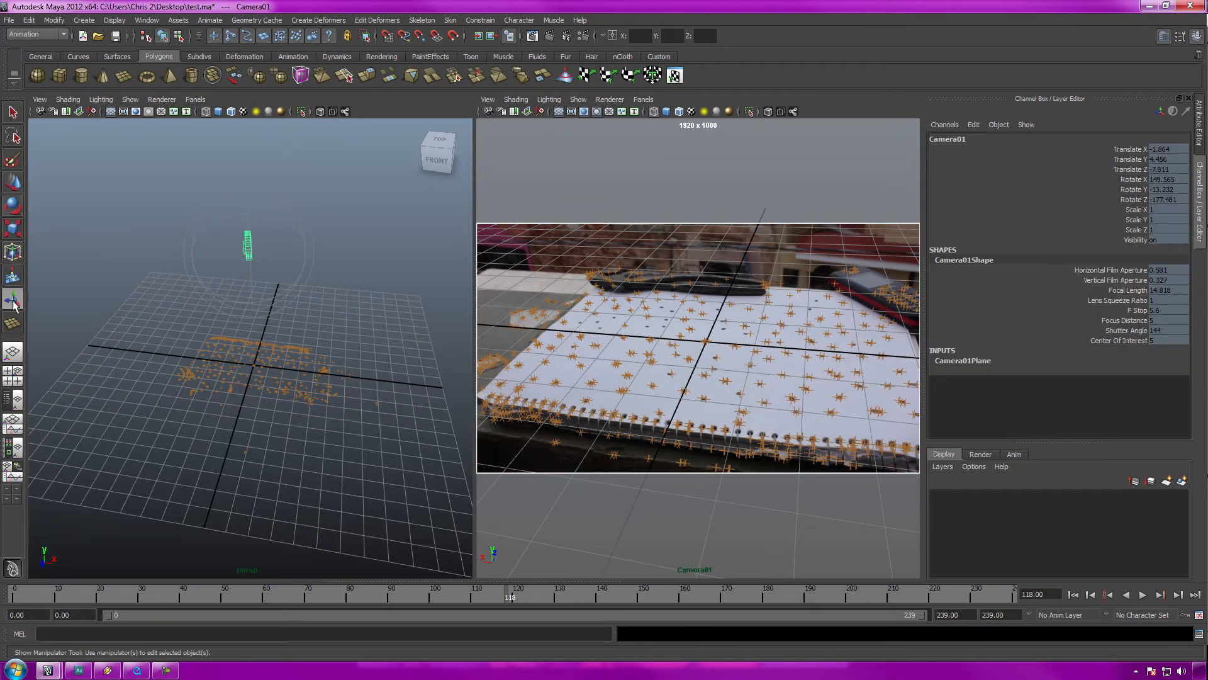
{"action": "left_click", "coordinate": [294, 317]}
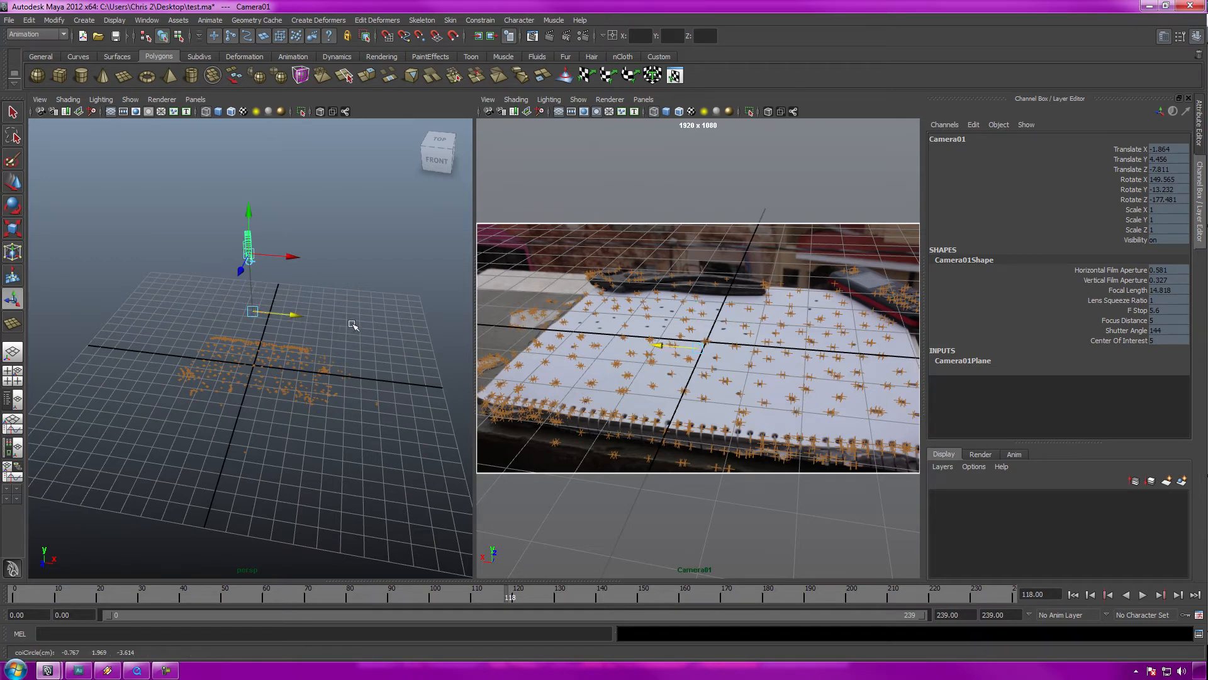
{"action": "left_click", "coordinate": [281, 256]}
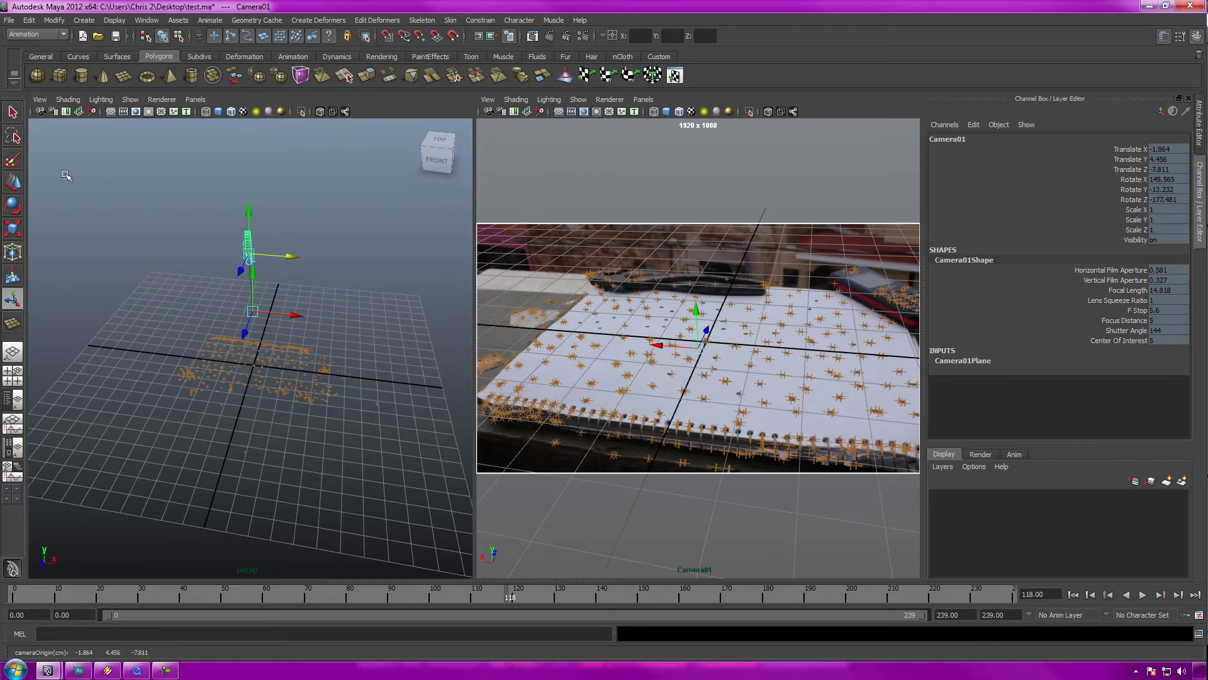
{"action": "left_click", "coordinate": [30, 177]}
{"action": "left_click", "coordinate": [11, 108]}
{"action": "left_click_drag", "start_coordinate": [225, 211], "coordinate": [324, 298]}
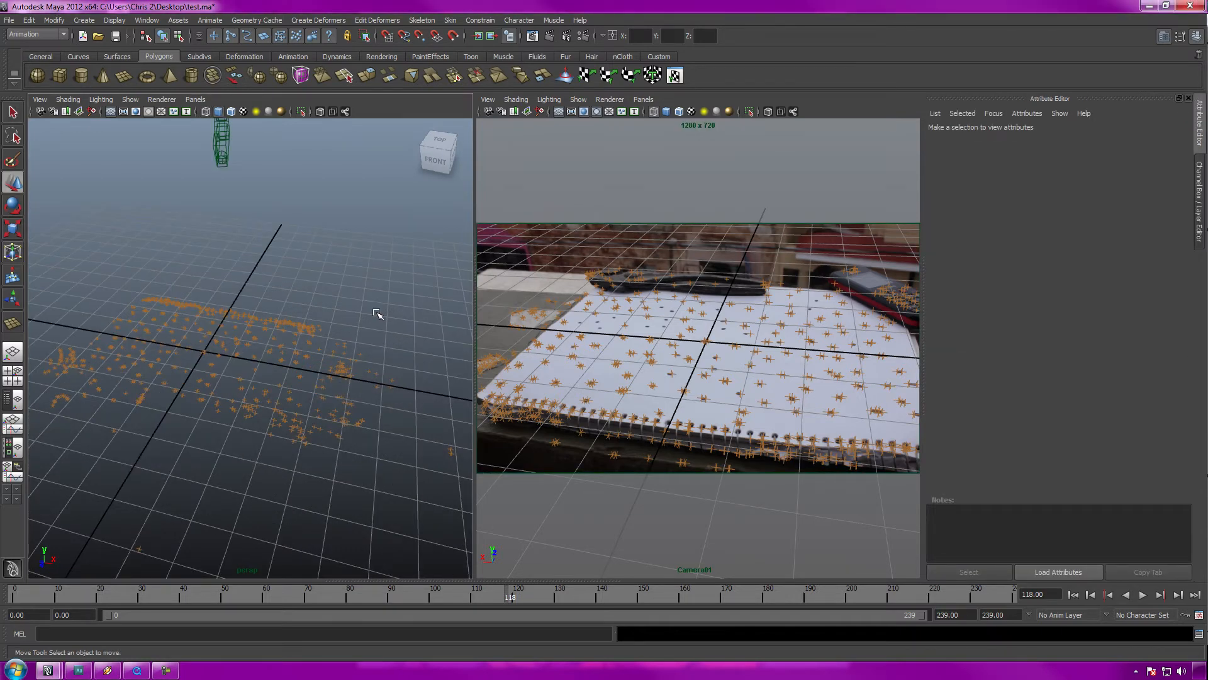
Check in the Render Settings that mental ray is chosen as the renderer, and close the settings.
{"action": "left_click", "coordinate": [587, 36]}
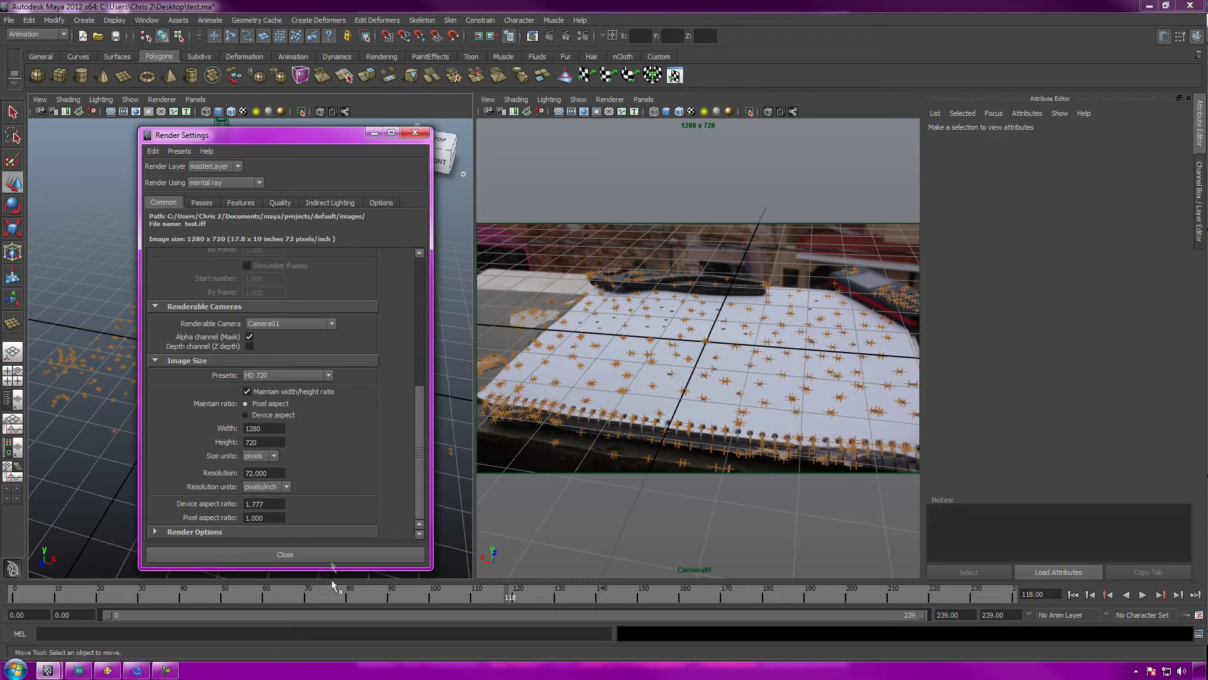
{"action": "left_click", "coordinate": [232, 179]}
{"action": "left_click", "coordinate": [267, 178]}
{"action": "left_click", "coordinate": [414, 133]}
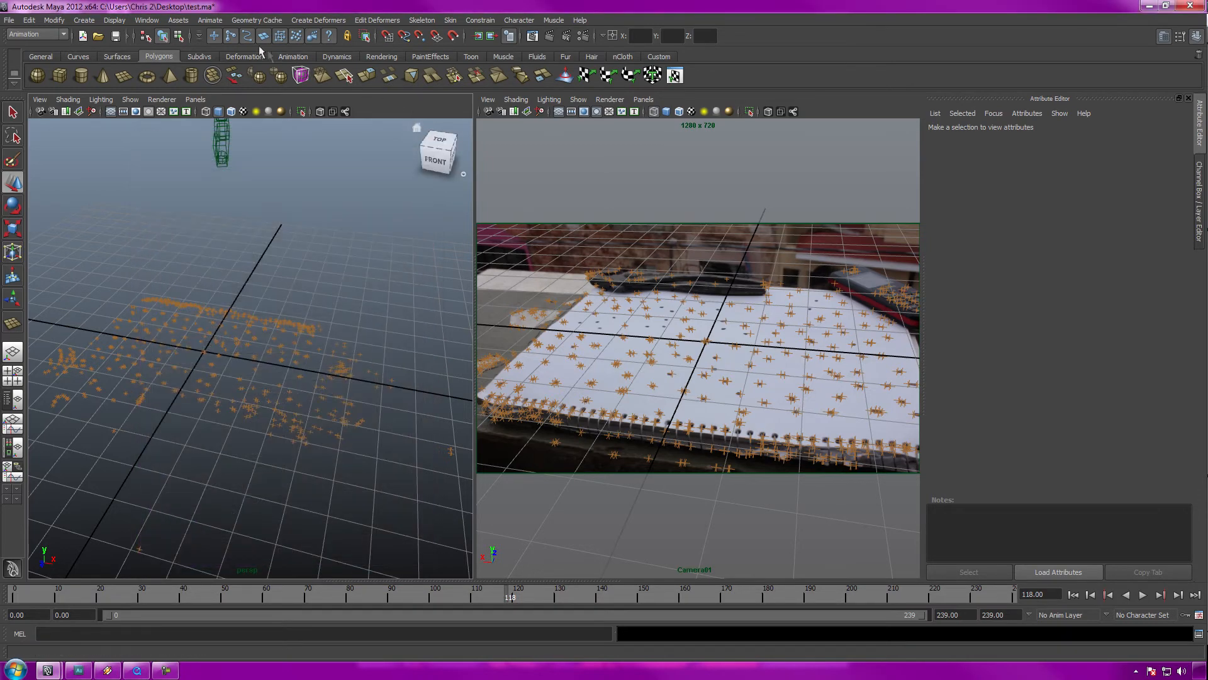
Check in the Plug-in Manager that Mayatomr.mll is loaded and set to auto load, and close the manager.
{"action": "left_click", "coordinate": [154, 24]}
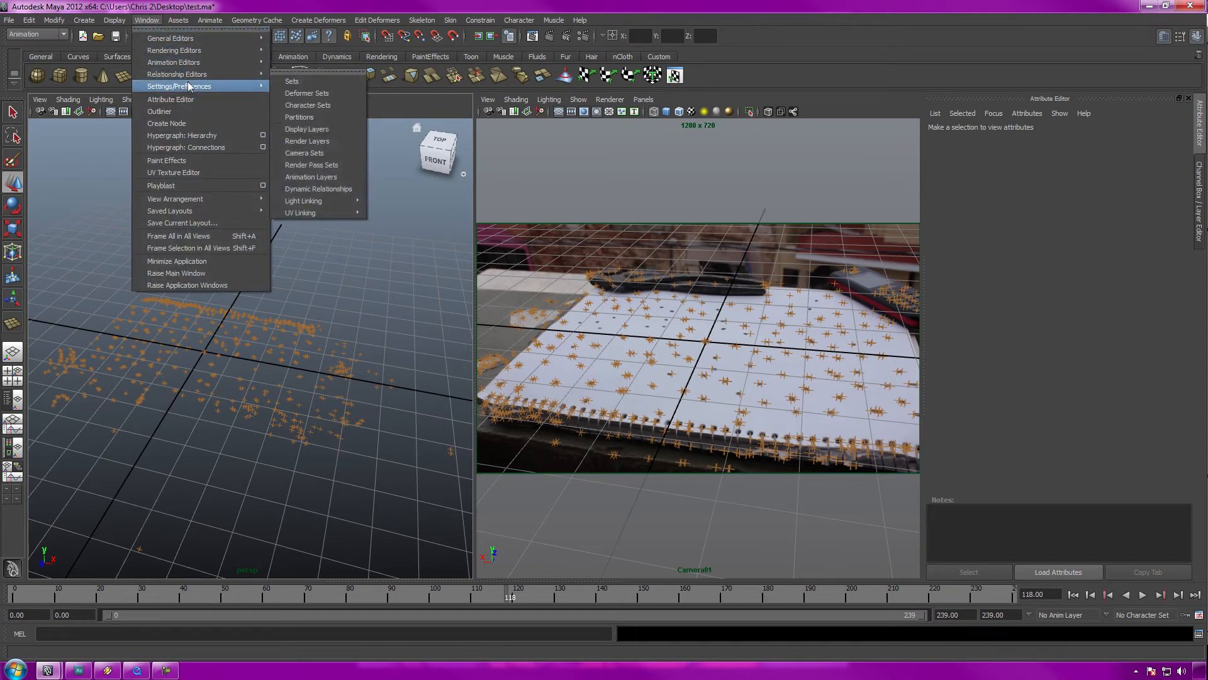
{"action": "mouse_move", "coordinate": [266, 90]}
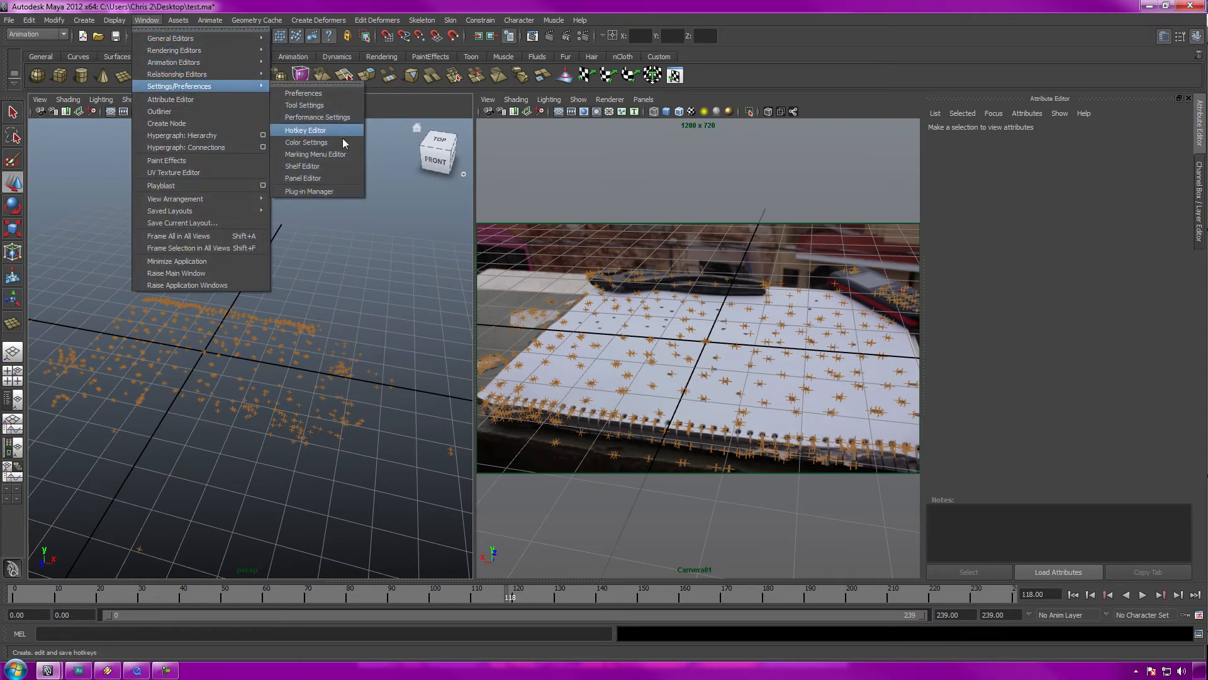
{"action": "left_click", "coordinate": [333, 188]}
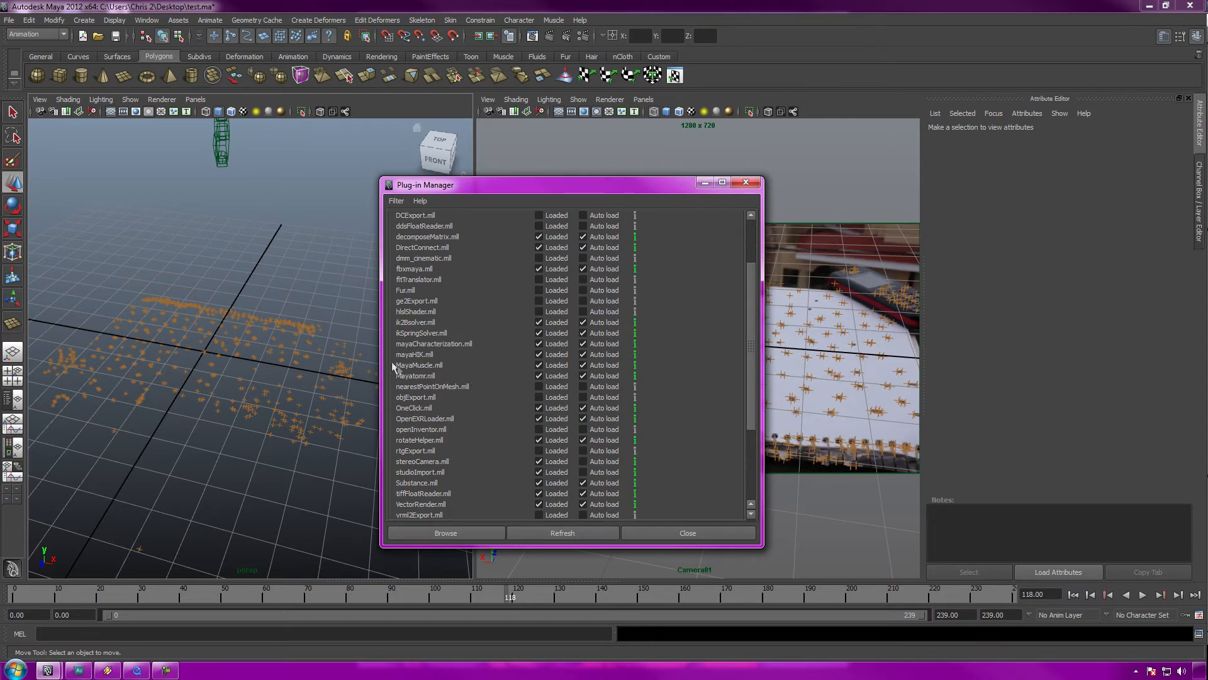
{"action": "left_click", "coordinate": [541, 377]}
{"action": "left_click", "coordinate": [590, 439]}
{"action": "left_click", "coordinate": [594, 471]}
{"action": "left_click", "coordinate": [689, 533]}
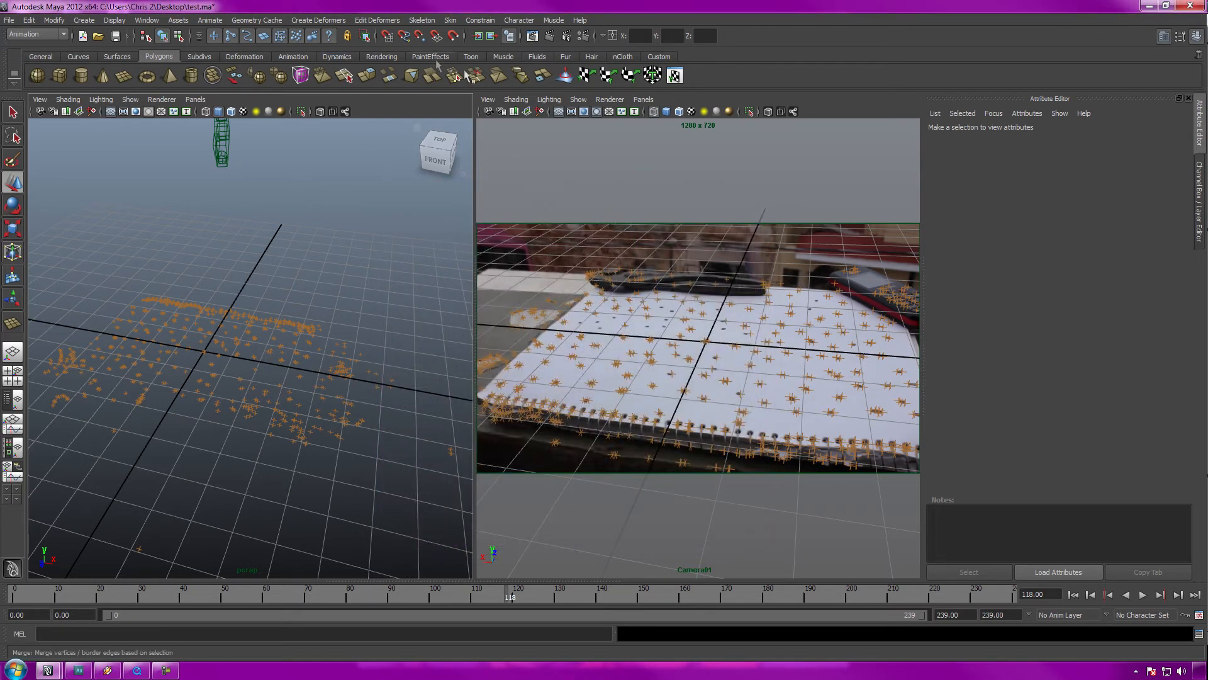
Reopen the Render Settings and review the image format options under File Output.
{"action": "left_click", "coordinate": [582, 36]}
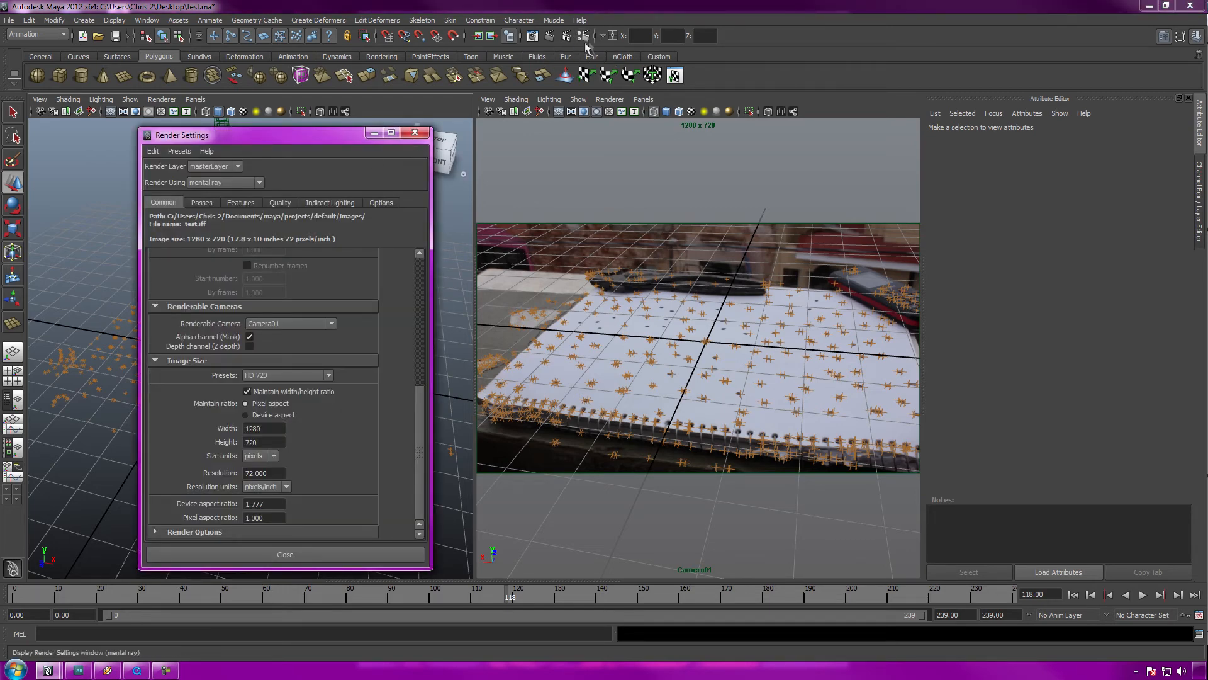
{"action": "left_click_drag", "start_coordinate": [417, 399], "coordinate": [420, 270]}
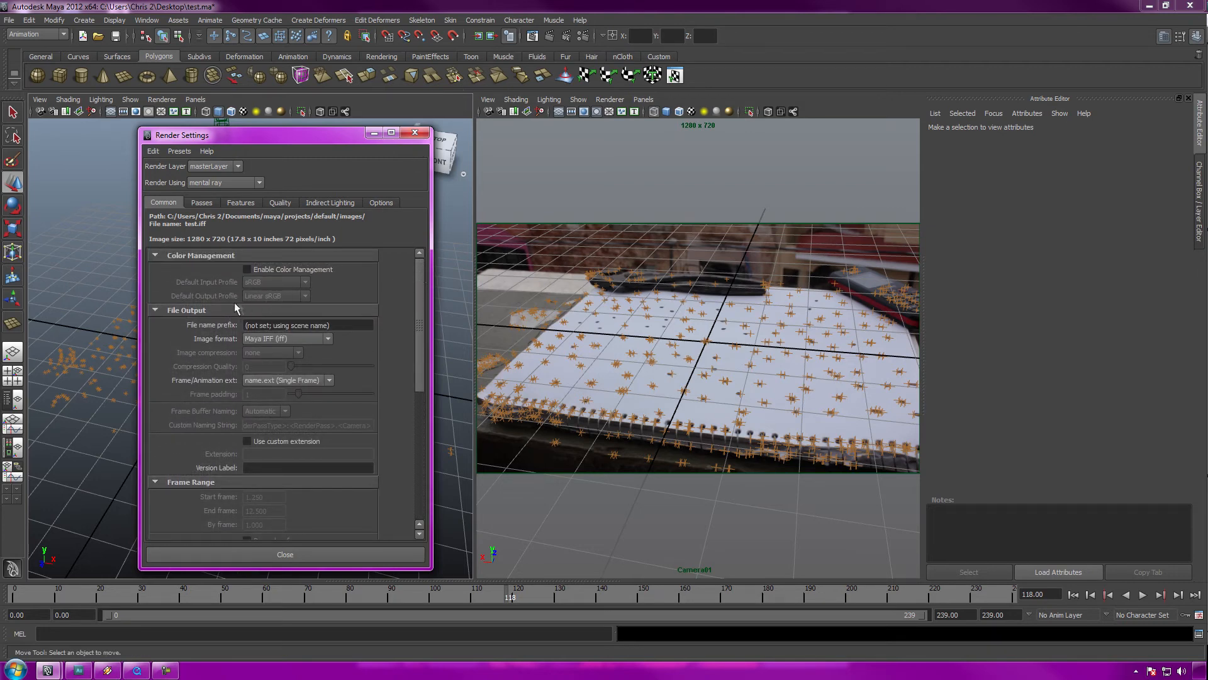
{"action": "left_click", "coordinate": [282, 337]}
{"action": "left_click", "coordinate": [282, 337]}
{"action": "left_click_drag", "start_coordinate": [419, 300], "coordinate": [420, 311]}
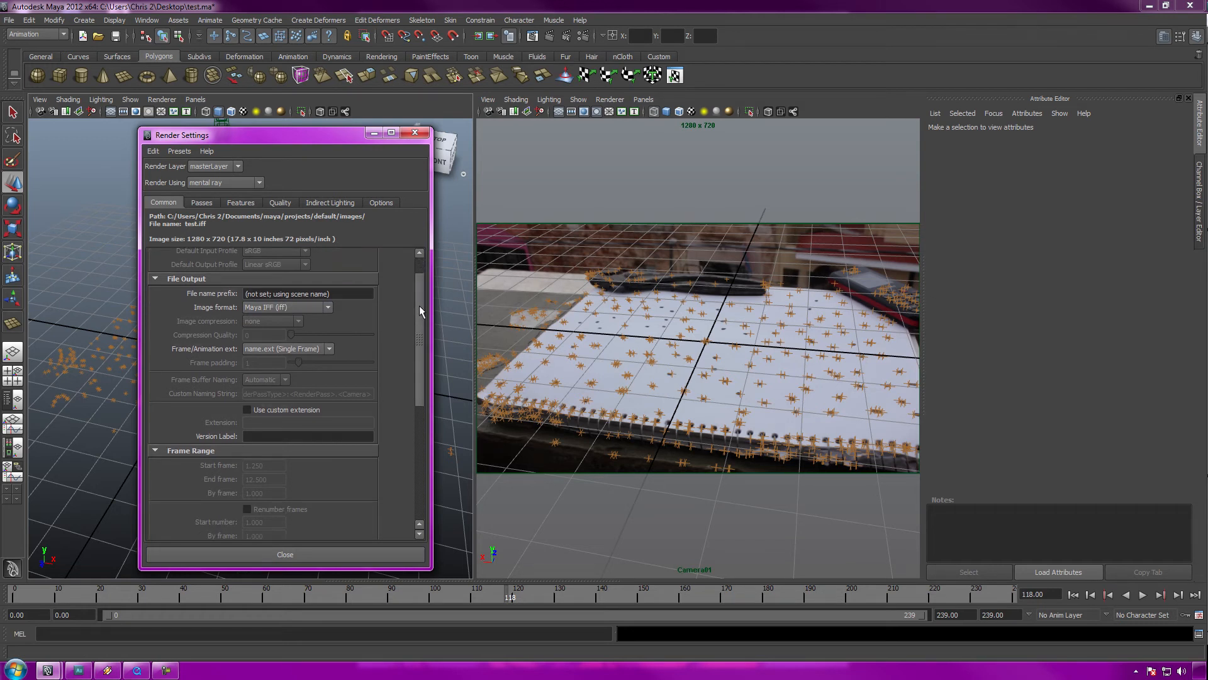
Check that Camera01 is chosen as the renderable camera in the common render settings.
{"action": "left_click_drag", "start_coordinate": [419, 304], "coordinate": [417, 400]}
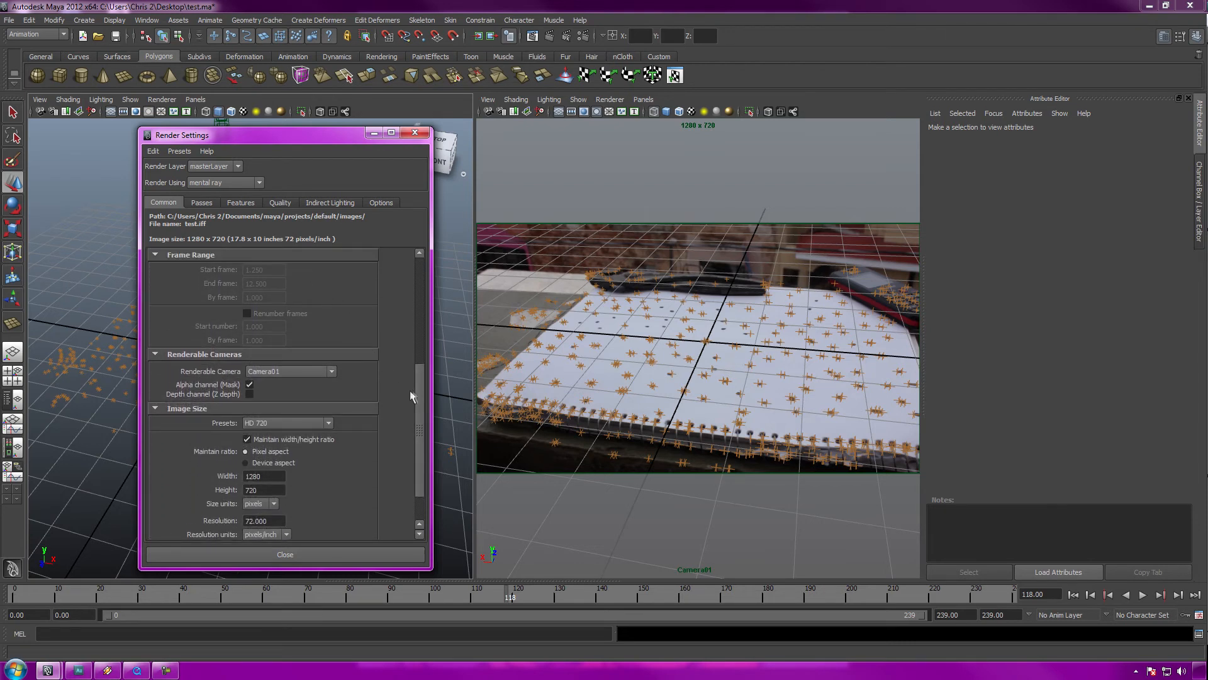
{"action": "scroll", "coordinate": [410, 390], "scroll_direction": "down", "scroll_amount": 2}
{"action": "left_click", "coordinate": [281, 328]}
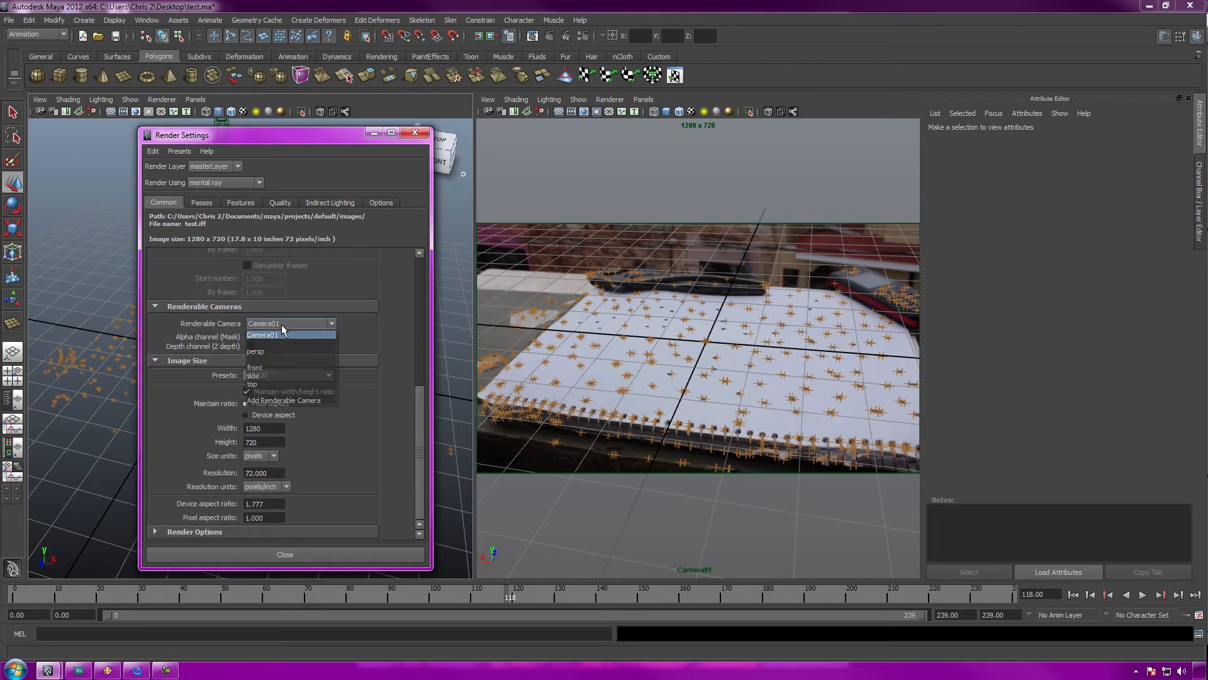
{"action": "left_click", "coordinate": [281, 324]}
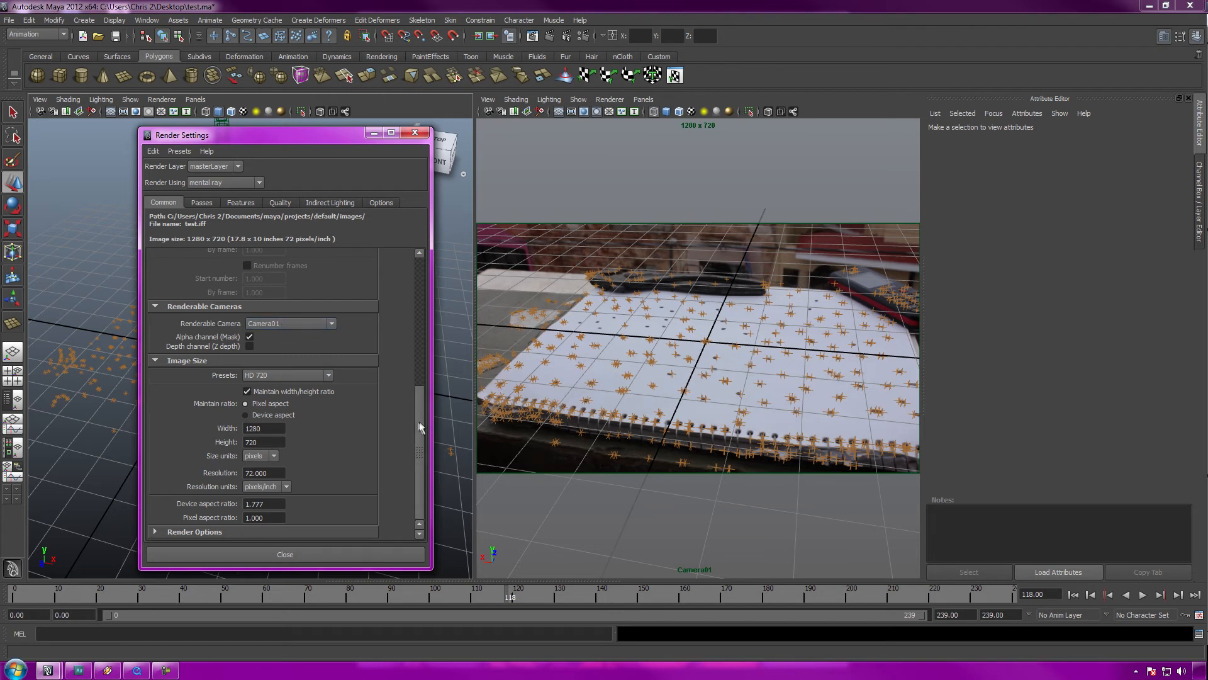
Choose the HD 720 preset for the render image size and look through the other available presets.
{"action": "left_click", "coordinate": [286, 376]}
{"action": "left_click", "coordinate": [286, 376]}
{"action": "left_click", "coordinate": [289, 377]}
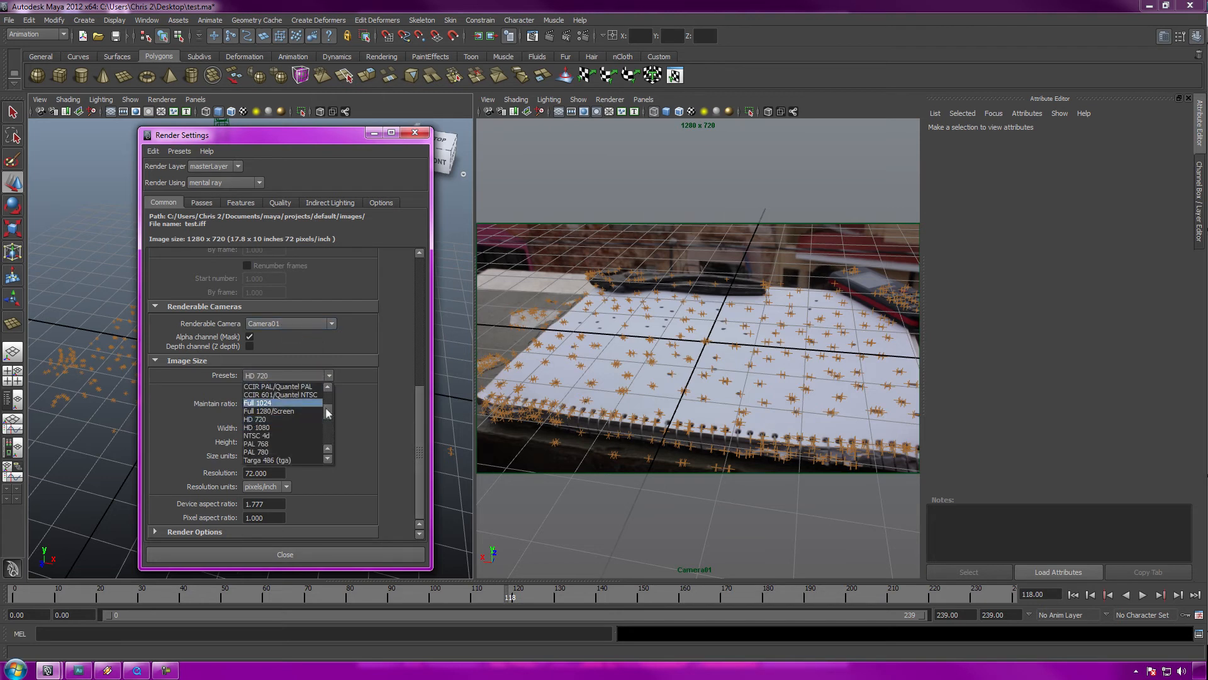
{"action": "scroll", "coordinate": [327, 413], "scroll_direction": "up", "scroll_amount": 1}
{"action": "scroll", "coordinate": [333, 410], "scroll_direction": "up", "scroll_amount": 2}
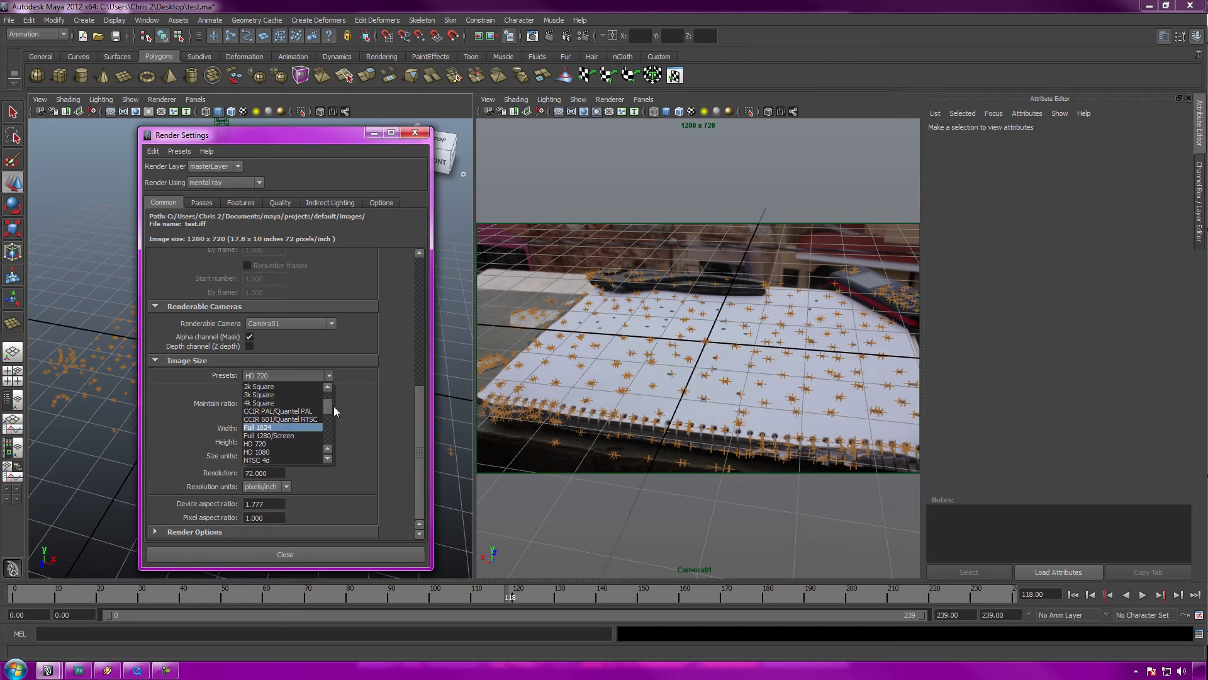
{"action": "left_click", "coordinate": [277, 443]}
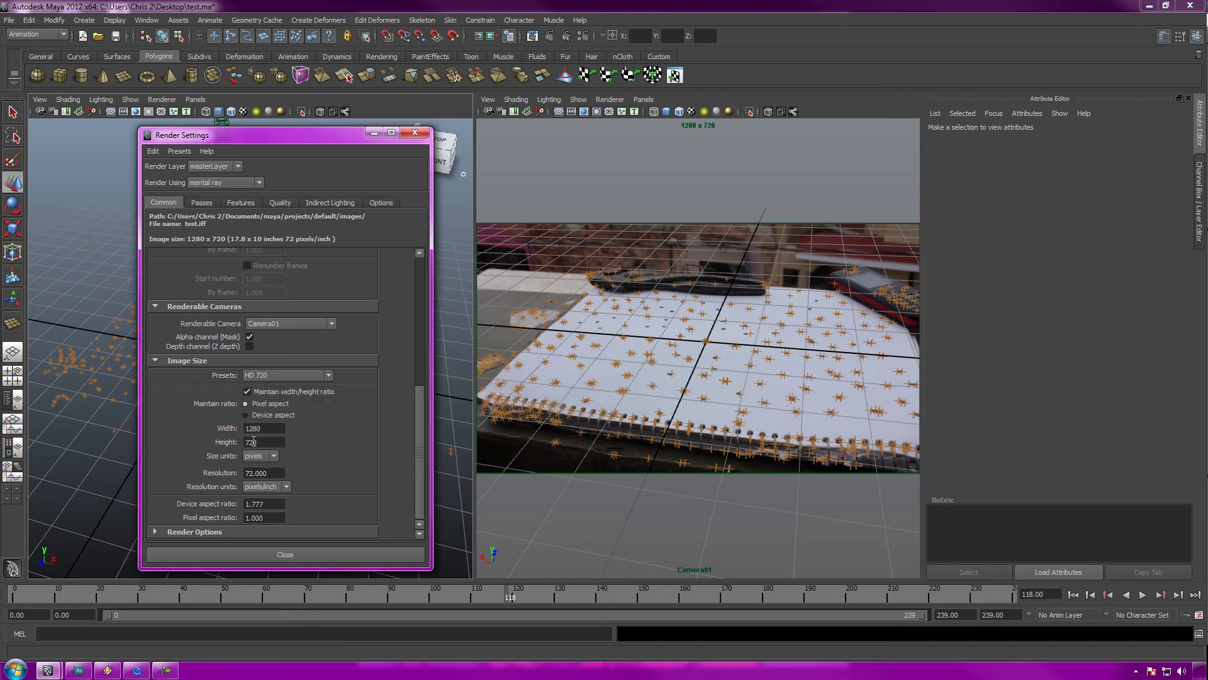
{"action": "left_click", "coordinate": [313, 376]}
{"action": "left_click_drag", "start_coordinate": [328, 409], "coordinate": [330, 430]}
{"action": "left_click", "coordinate": [357, 462]}
Disable the default light in the Render Options and close the Render Settings.
{"action": "left_click", "coordinate": [243, 533]}
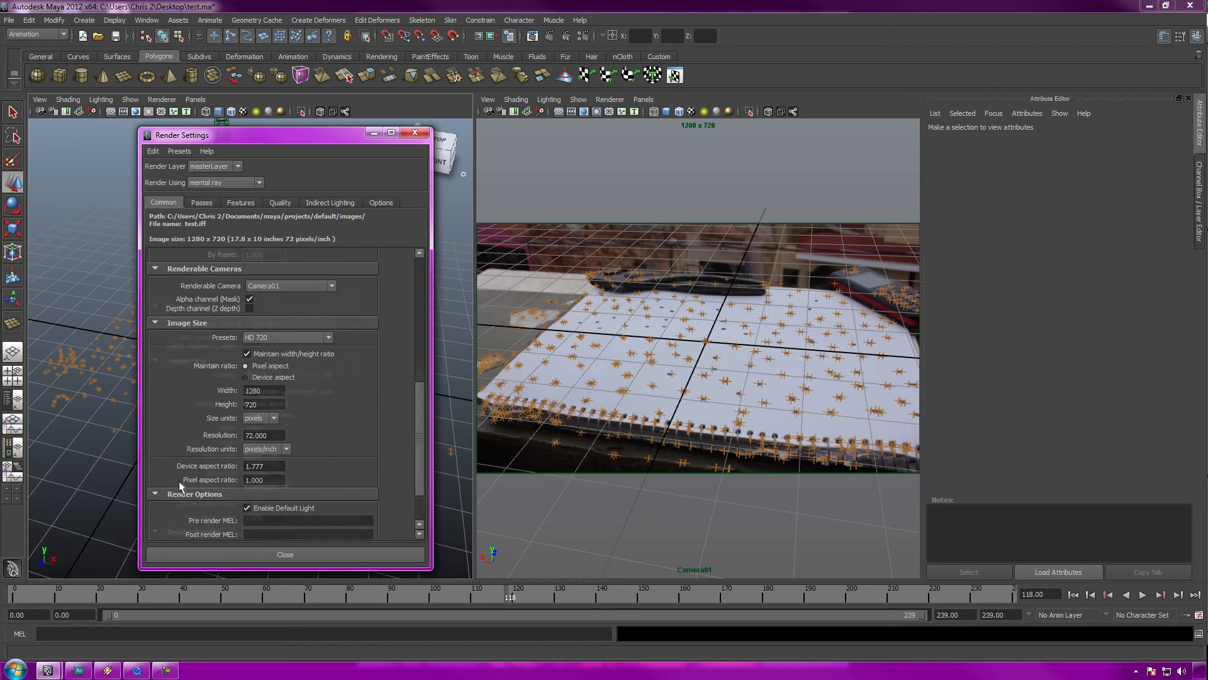
{"action": "scroll", "coordinate": [179, 481], "scroll_direction": "down", "scroll_amount": 3}
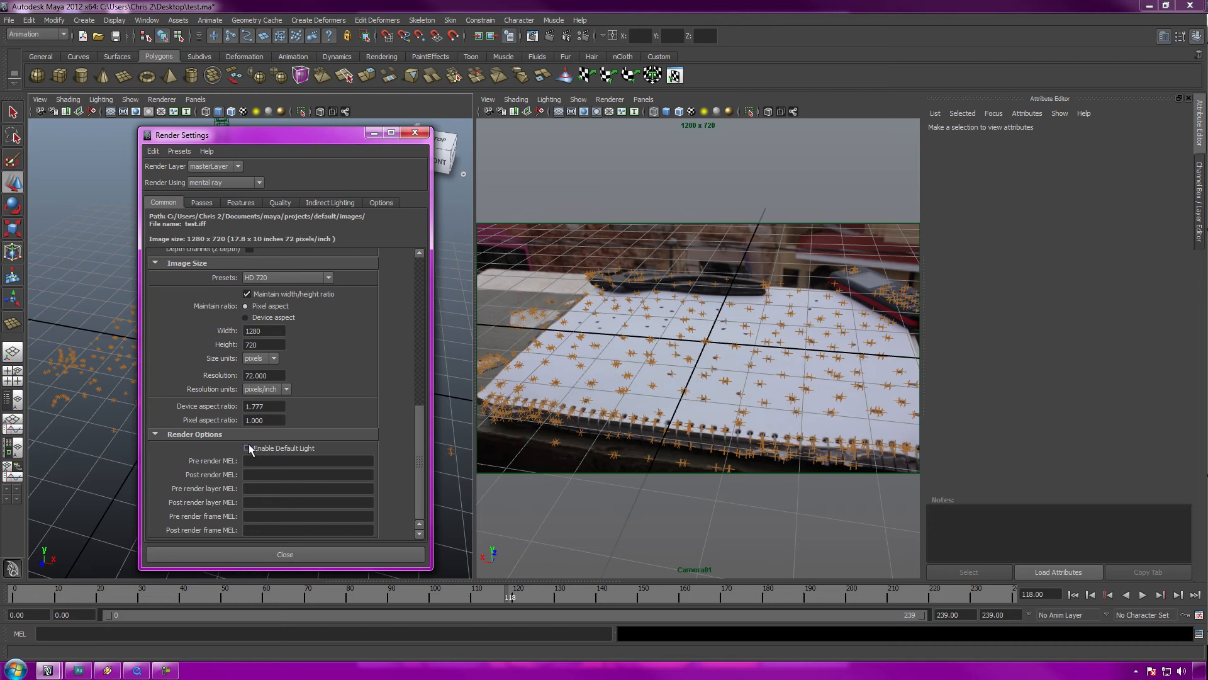
{"action": "left_click", "coordinate": [296, 556]}
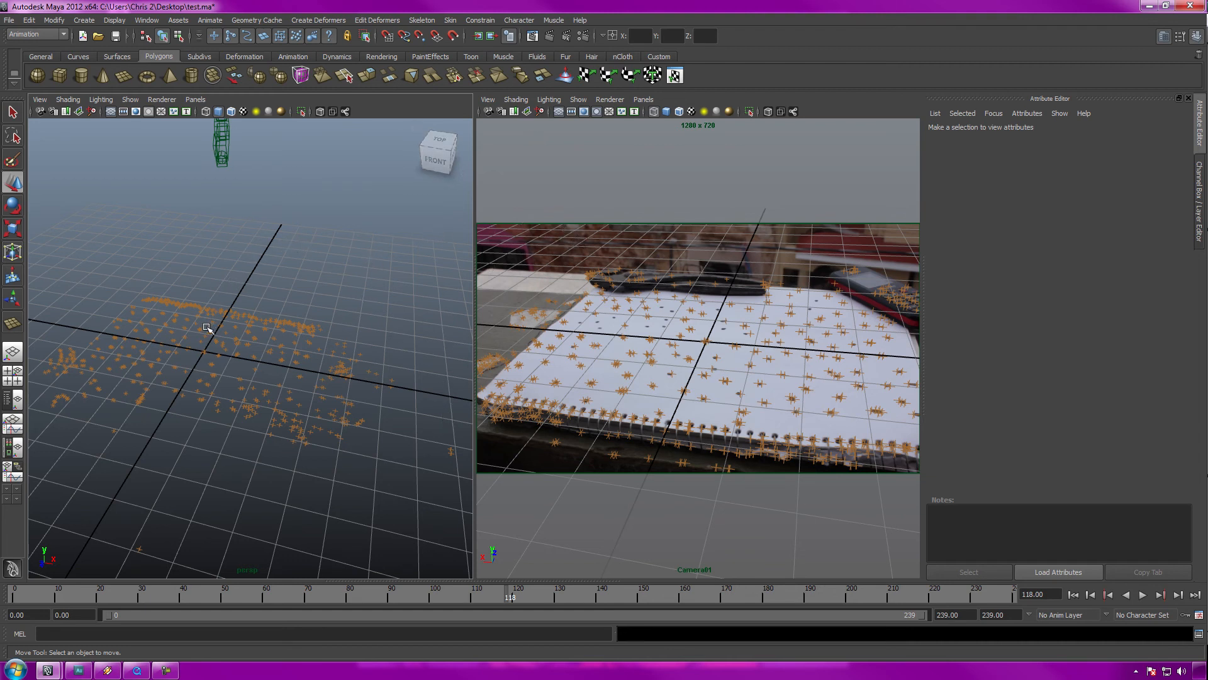
Select Camera01 above the grid in the perspective view and clear the selection again.
{"action": "scroll", "coordinate": [347, 320], "scroll_direction": "down", "scroll_amount": 2}
{"action": "left_click_drag", "start_coordinate": [348, 320], "coordinate": [283, 256], "text": "alt"}
{"action": "left_click", "coordinate": [227, 196]}
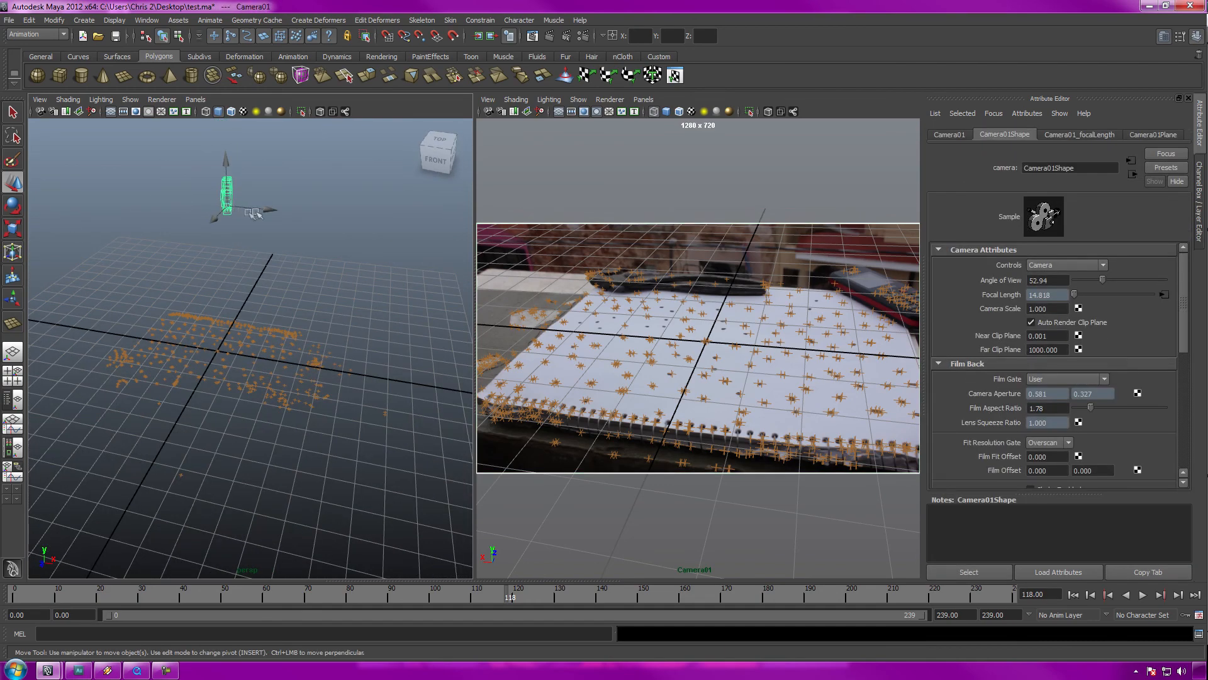
{"action": "left_click", "coordinate": [390, 258]}
{"action": "left_click_drag", "start_coordinate": [167, 182], "coordinate": [270, 214]}
{"action": "left_click", "coordinate": [390, 300]}
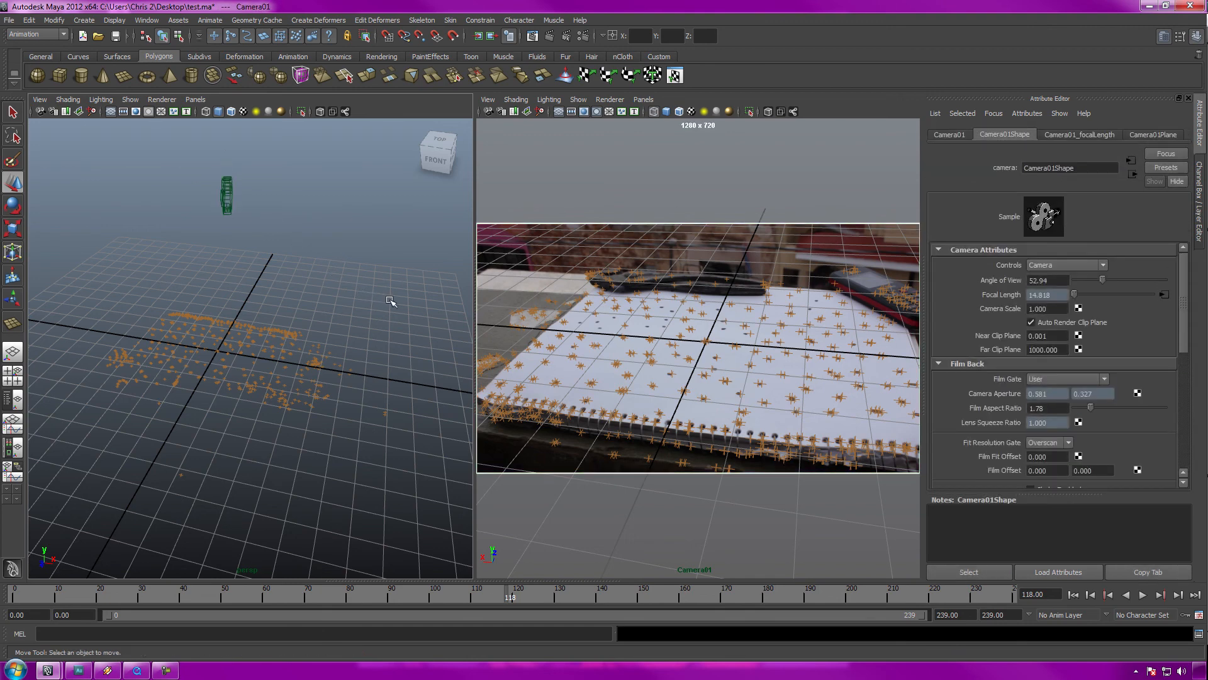